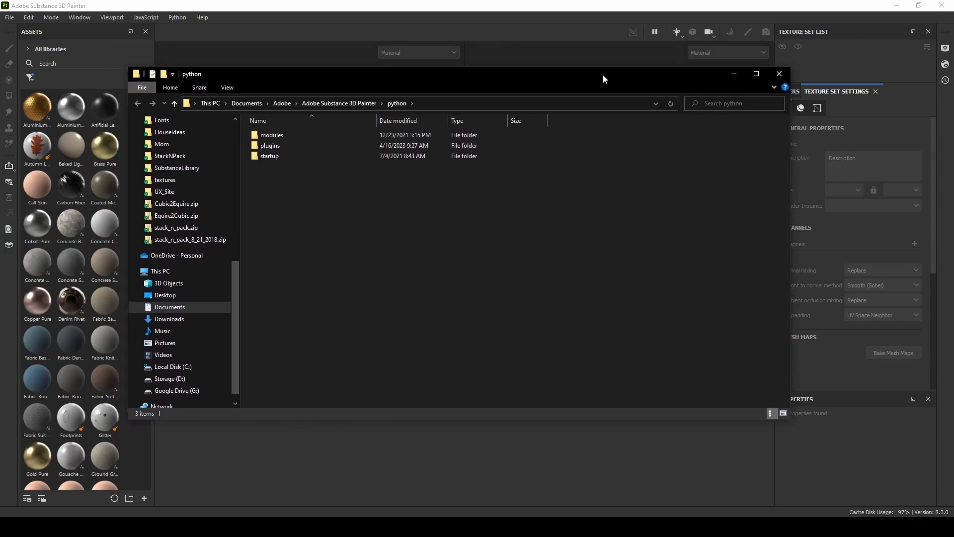
# Copy StackNPack.py and the dist folder into the Python plugins folder and reload the plugins folder in Substance 3D Painter
pyautogui.doubleClick(271, 143)
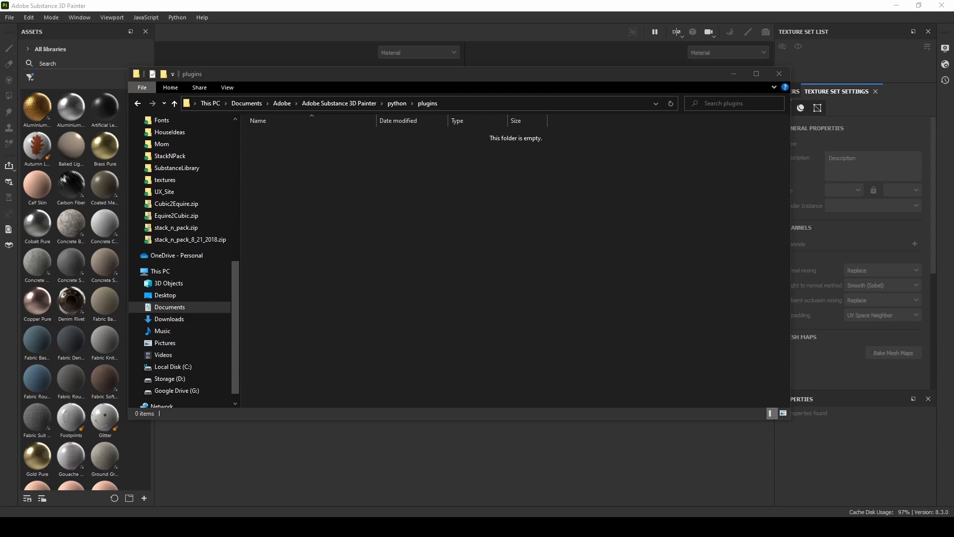
pyautogui.moveTo(465, 534); pyautogui.dragTo(481, 245)
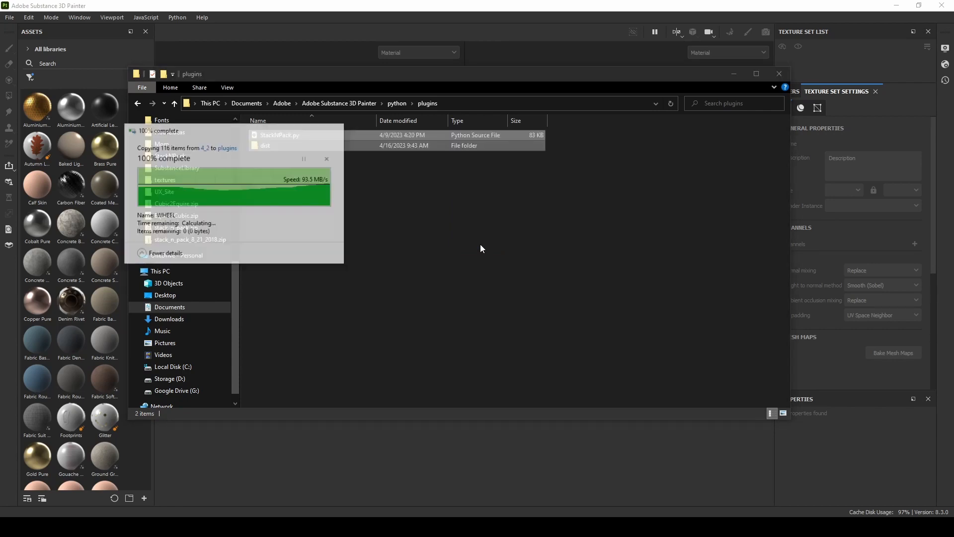
pyautogui.click(474, 247)
pyautogui.click(174, 19)
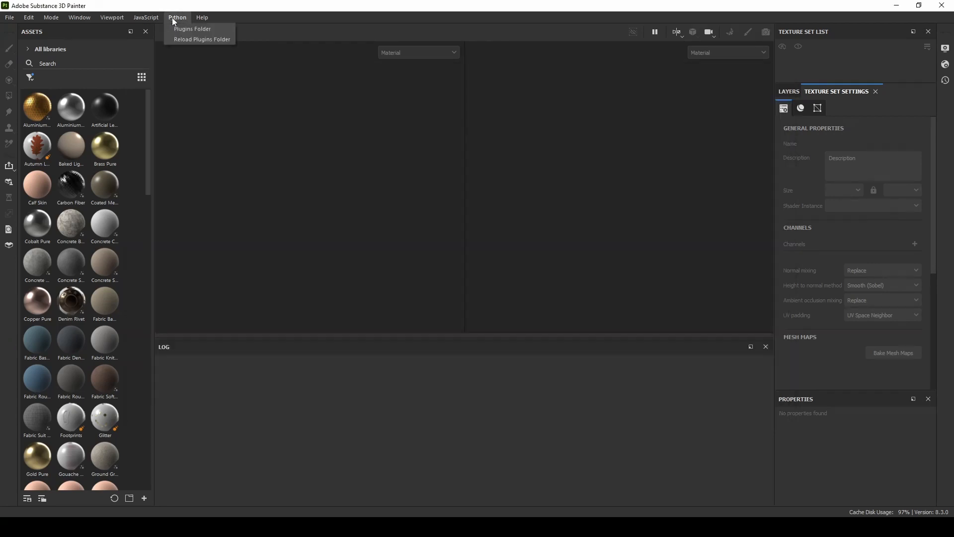
pyautogui.click(191, 36)
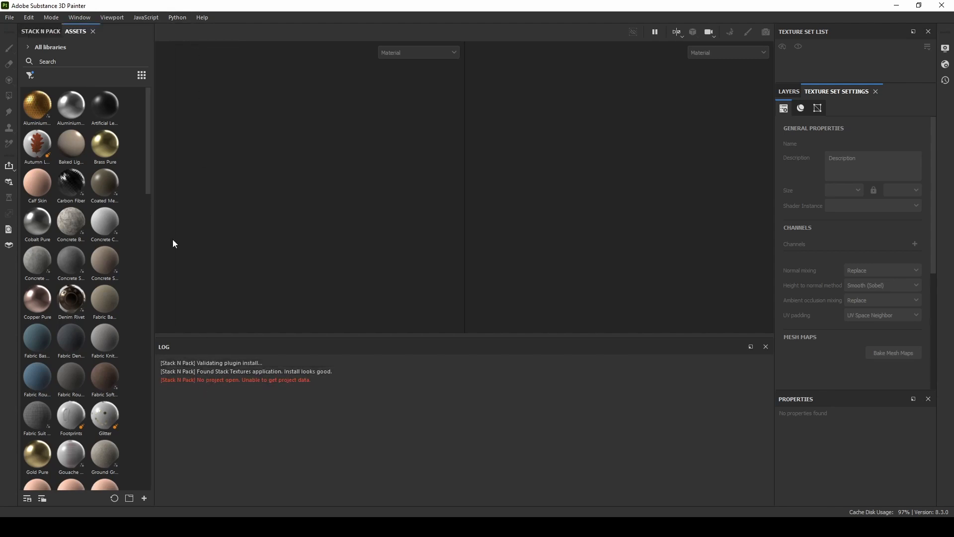
# Check that Stack N Pack is listed among the enabled views, then bring its panel forward and widen it
pyautogui.click(80, 18)
pyautogui.moveTo(101, 26)
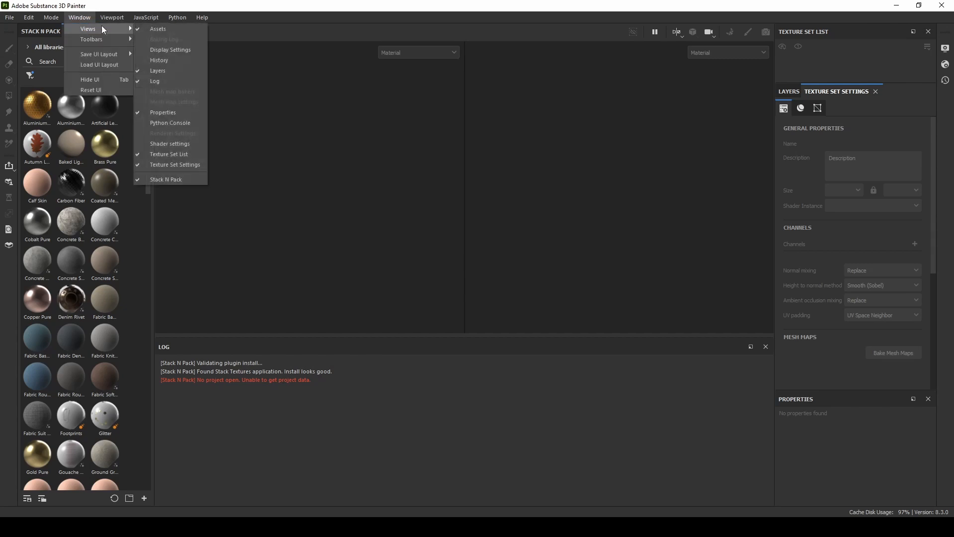
pyautogui.click(253, 42)
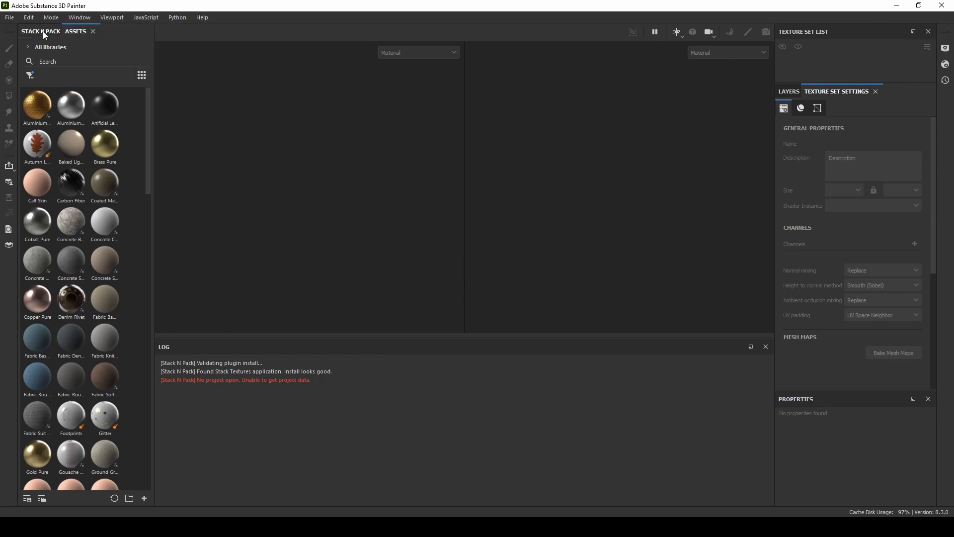
pyautogui.click(43, 30)
pyautogui.moveTo(155, 61); pyautogui.dragTo(190, 61)
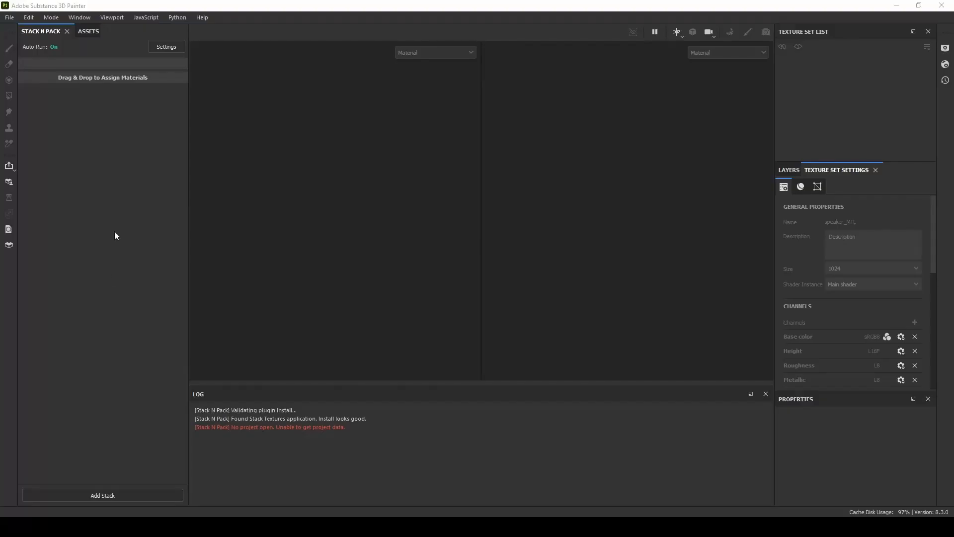
# Open the recent project homeVase_udim
pyautogui.click(14, 18)
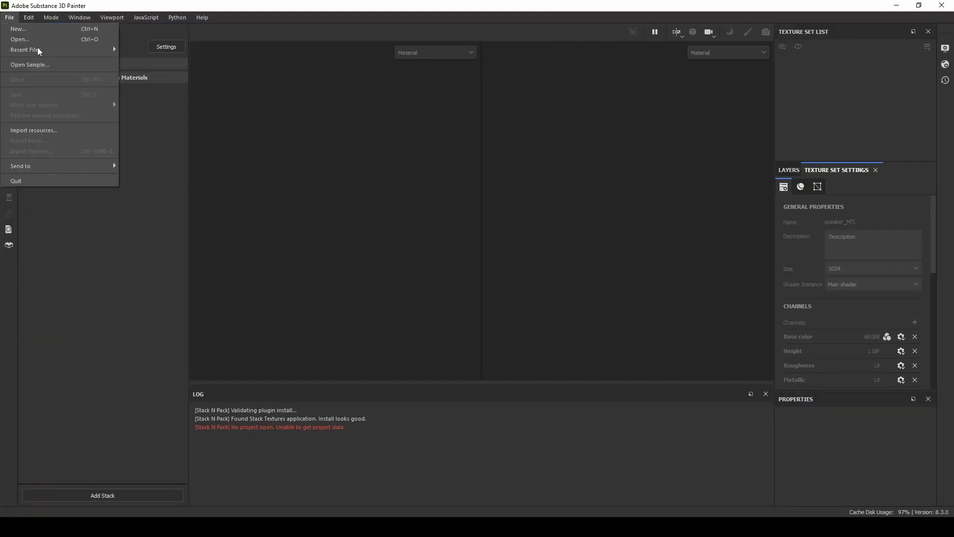
pyautogui.moveTo(49, 50)
pyautogui.click(168, 51)
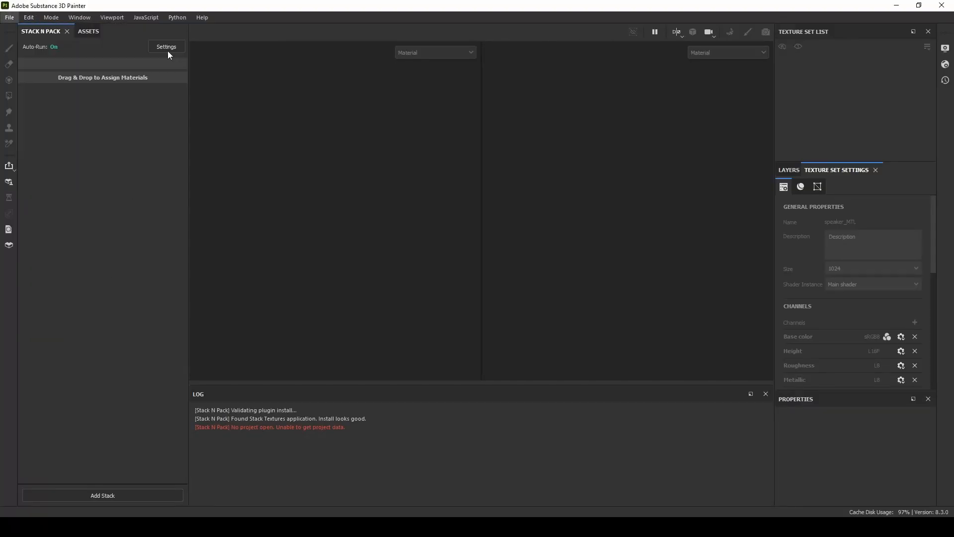
pyautogui.click(470, 284)
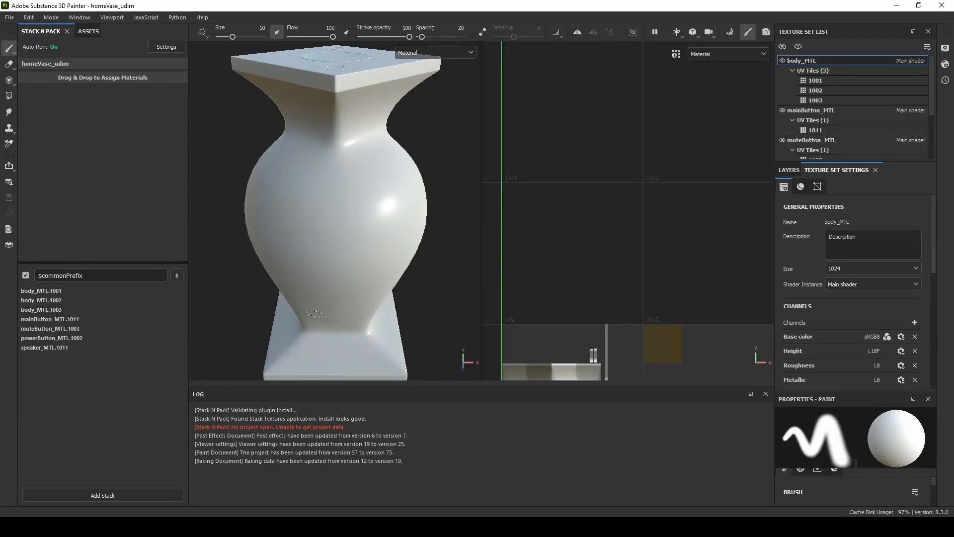
# Set Stack N Pack's new project option to Stack by TextureSet and reset the project's stacks
pyautogui.click(181, 49)
pyautogui.click(196, 62)
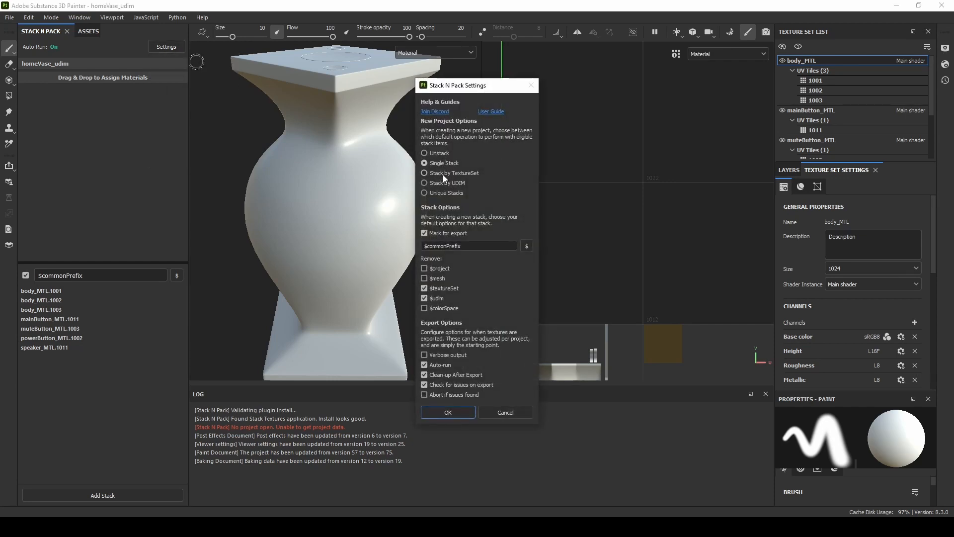
pyautogui.click(447, 412)
pyautogui.click(174, 47)
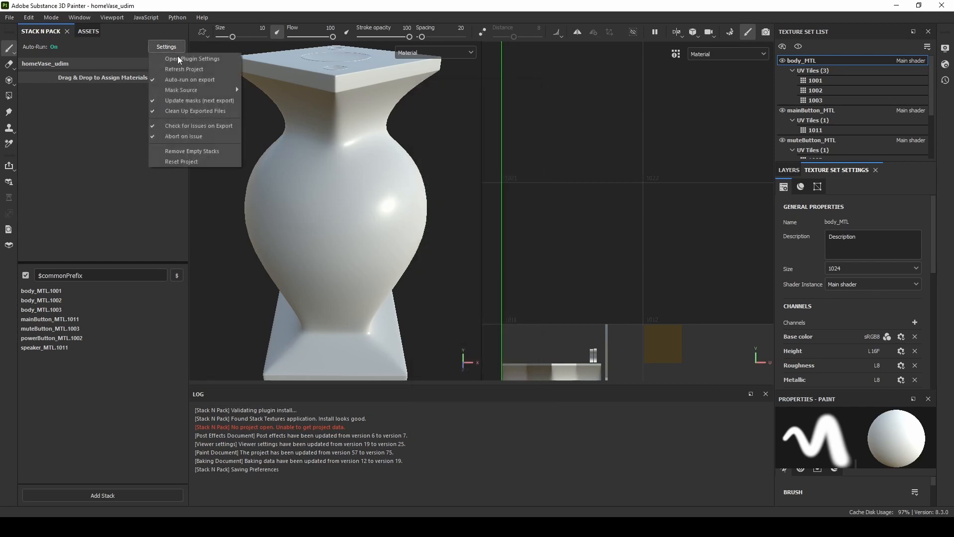
pyautogui.click(181, 162)
pyautogui.click(443, 274)
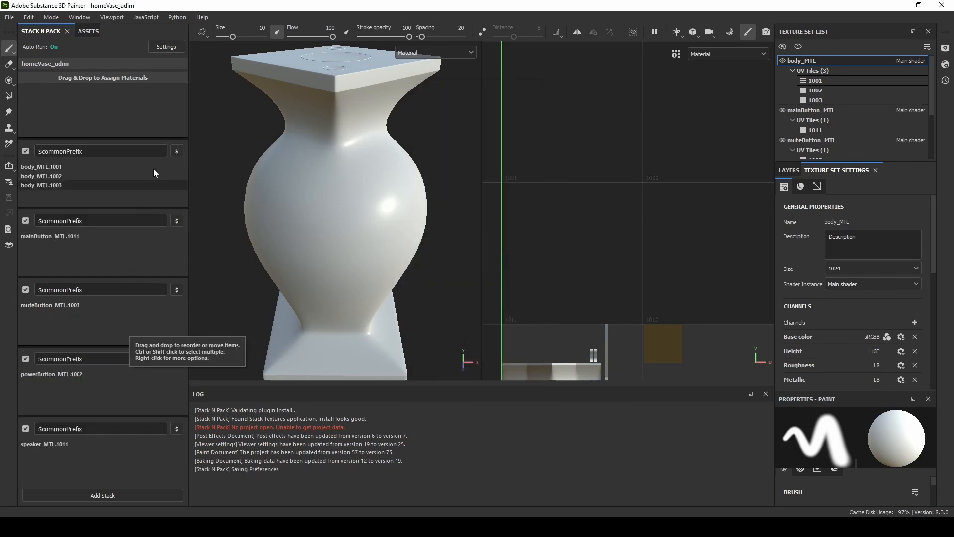
# Change the plugin's new project option to Stack by UDIM and reset the project to regroup the materials
pyautogui.click(171, 47)
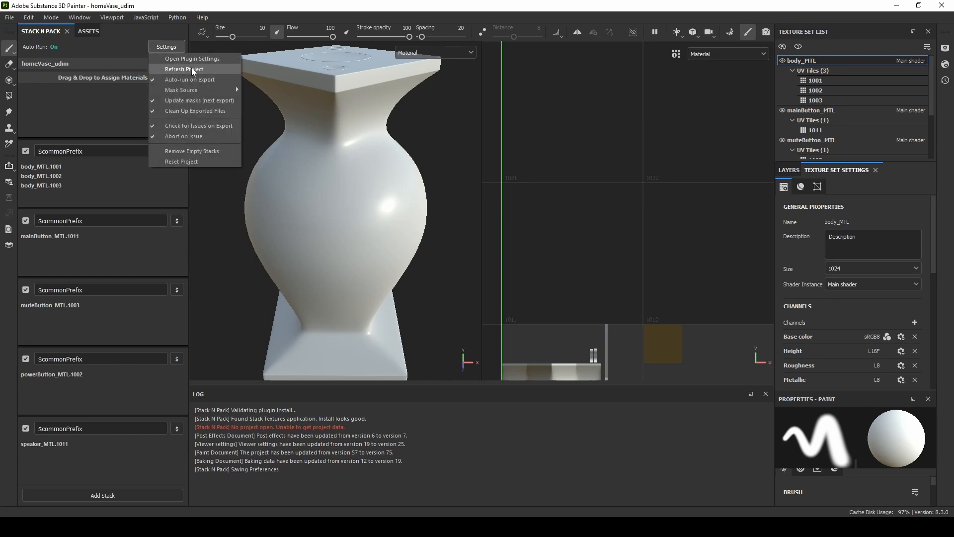
pyautogui.click(192, 68)
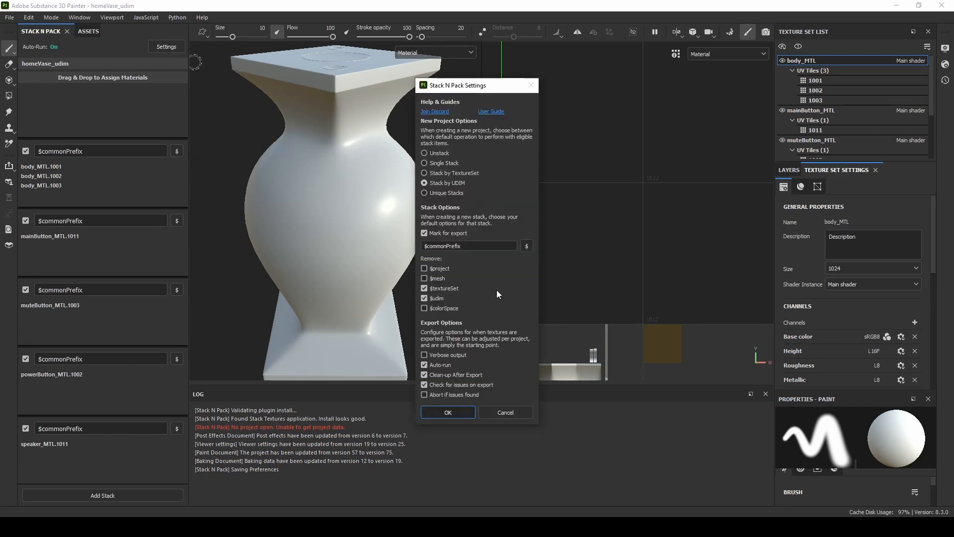
pyautogui.click(448, 412)
pyautogui.click(174, 45)
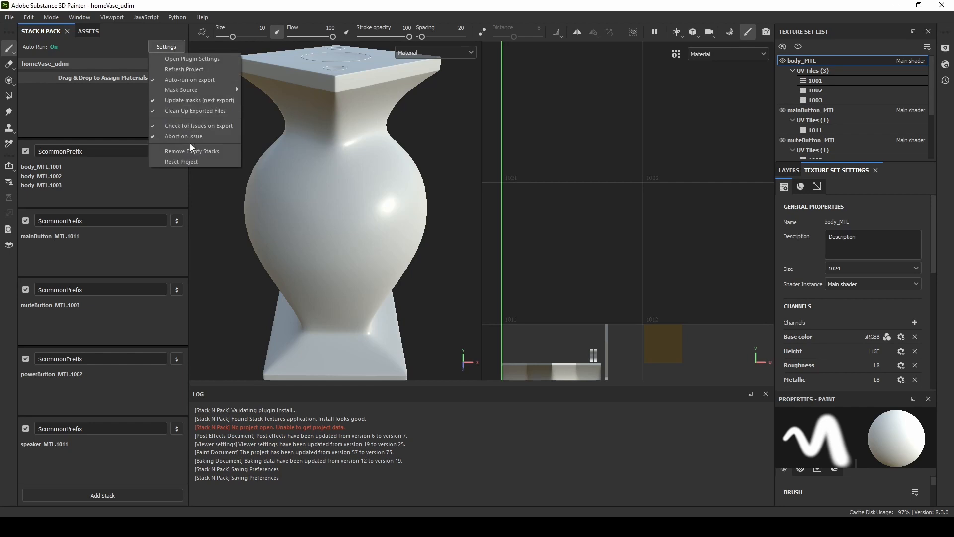
pyautogui.click(235, 85)
pyautogui.click(437, 273)
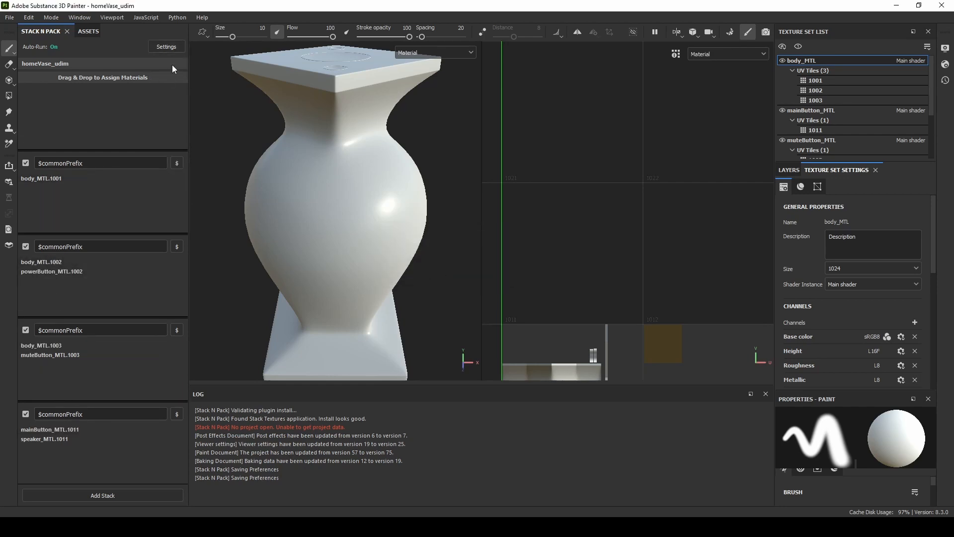
# Change the new project option to Unique Stacks and reset the project so each material tile gets its own stack
pyautogui.click(169, 47)
pyautogui.click(186, 61)
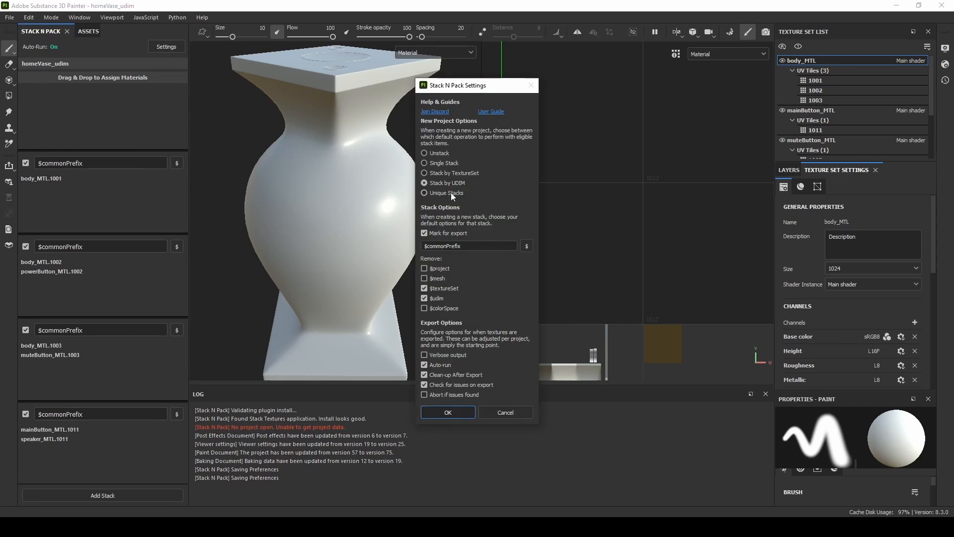
pyautogui.click(448, 413)
pyautogui.click(165, 47)
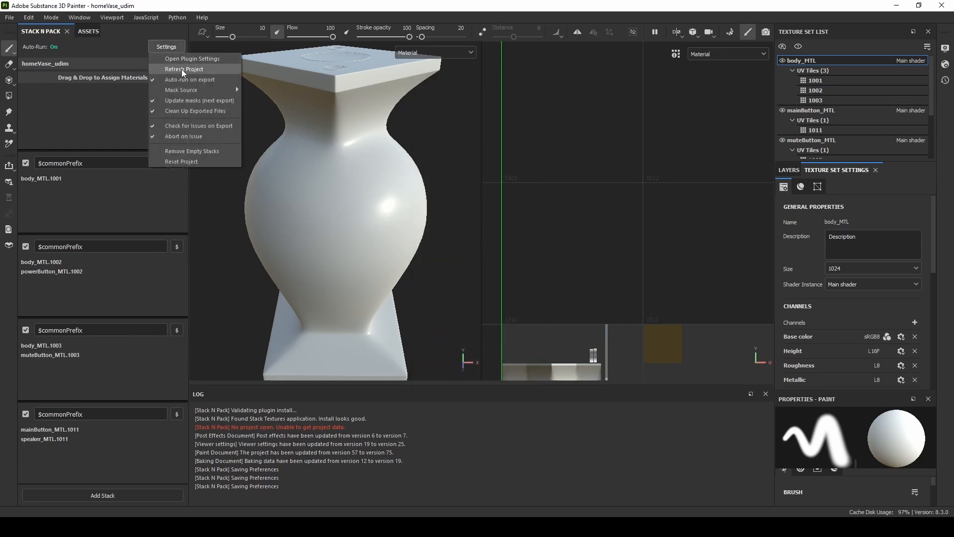
pyautogui.click(183, 162)
pyautogui.click(449, 275)
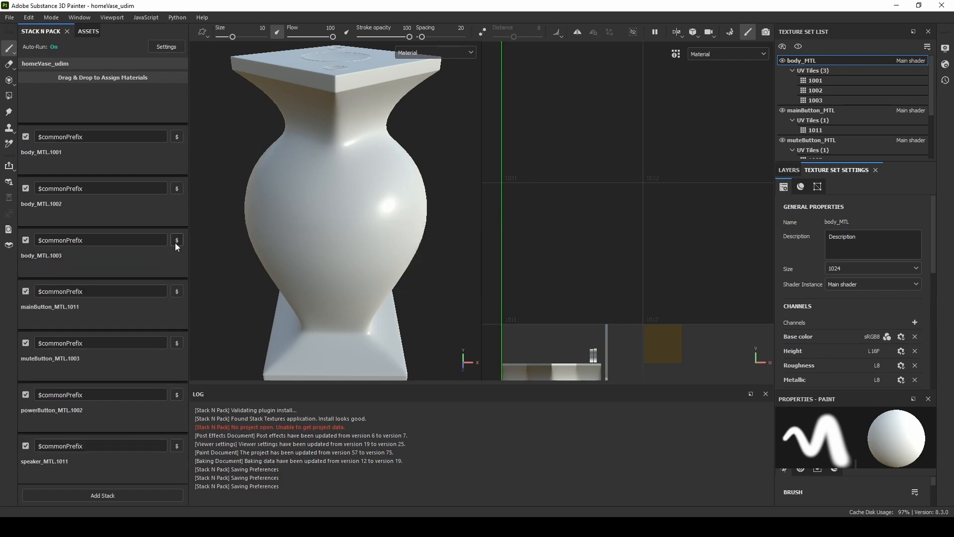
# Set the new project option to Unstack and reset the project to return all materials to the unassigned list
pyautogui.click(173, 48)
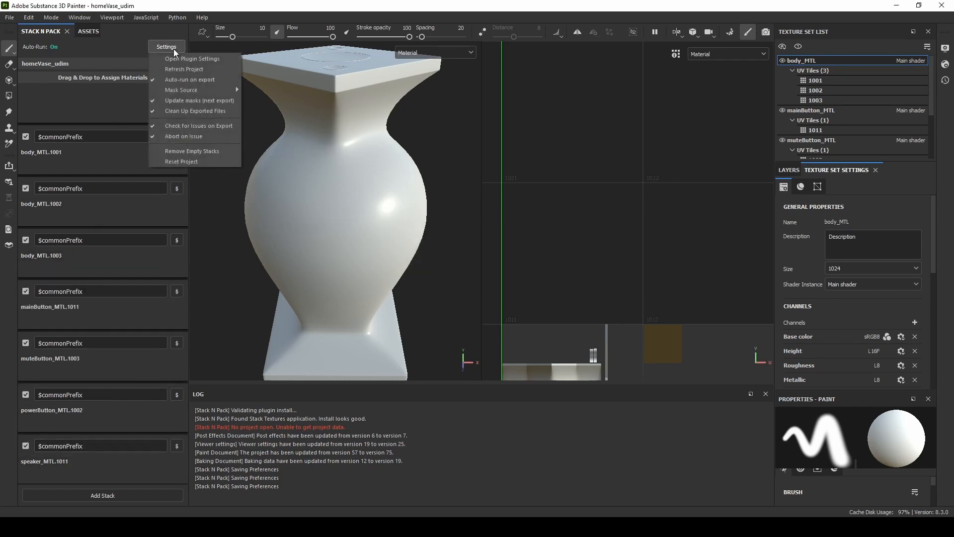
pyautogui.click(184, 59)
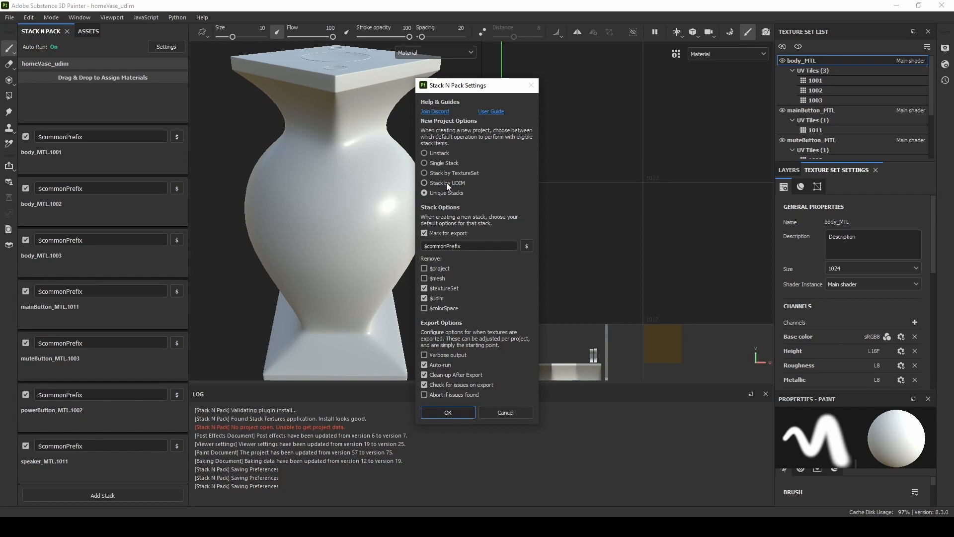
pyautogui.click(443, 153)
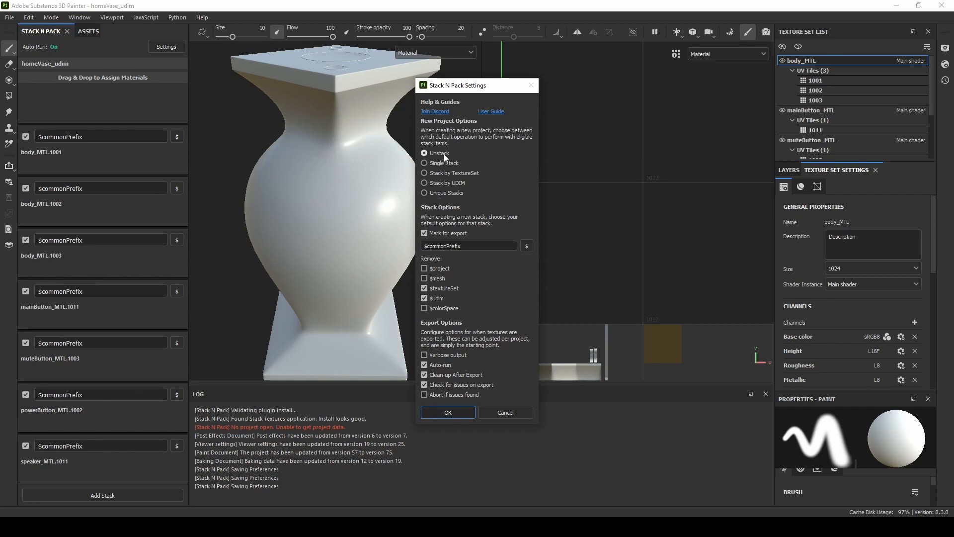
pyautogui.click(456, 411)
pyautogui.click(168, 47)
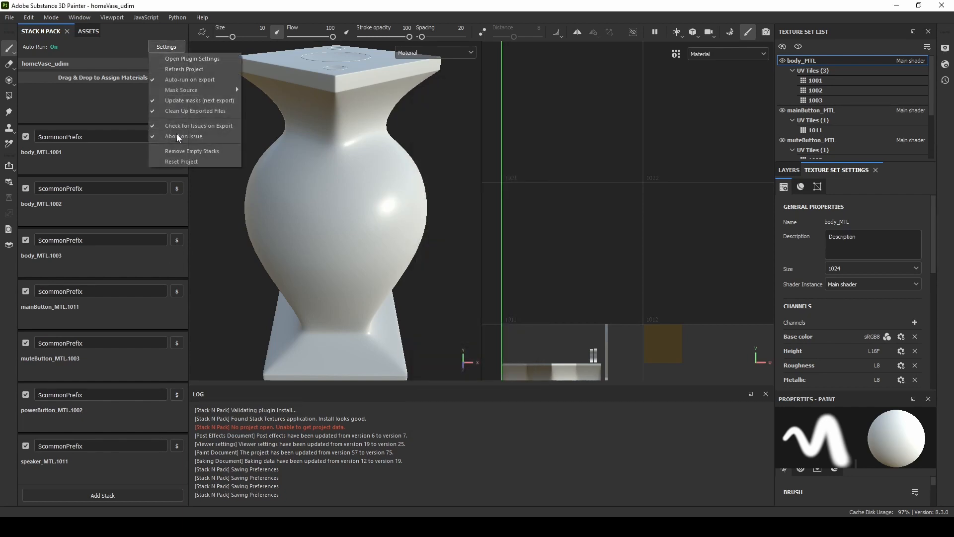
pyautogui.click(179, 162)
pyautogui.click(445, 272)
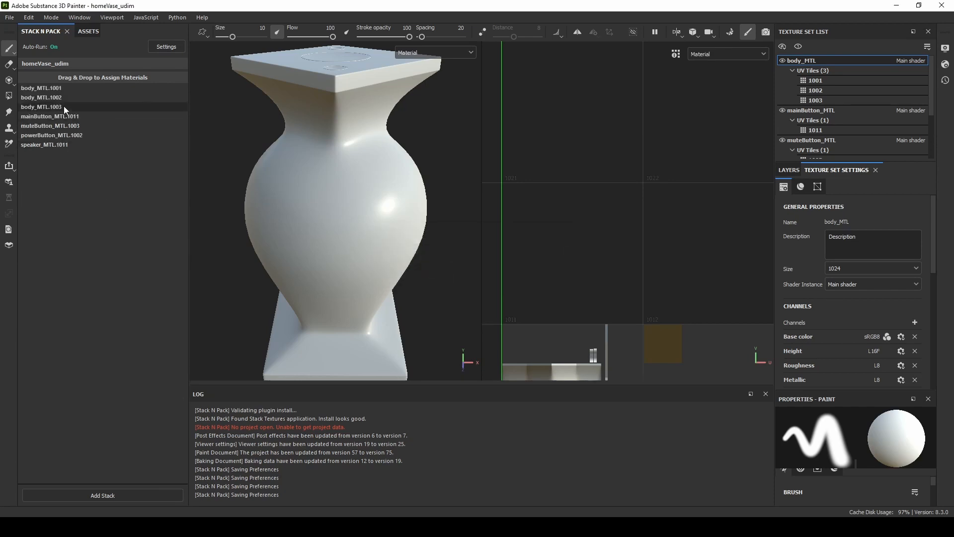
# Combine all unassigned materials, from body_MTL.1001 through speaker_MTL.1011, into one stack with Stack Selected
pyautogui.click(50, 87)
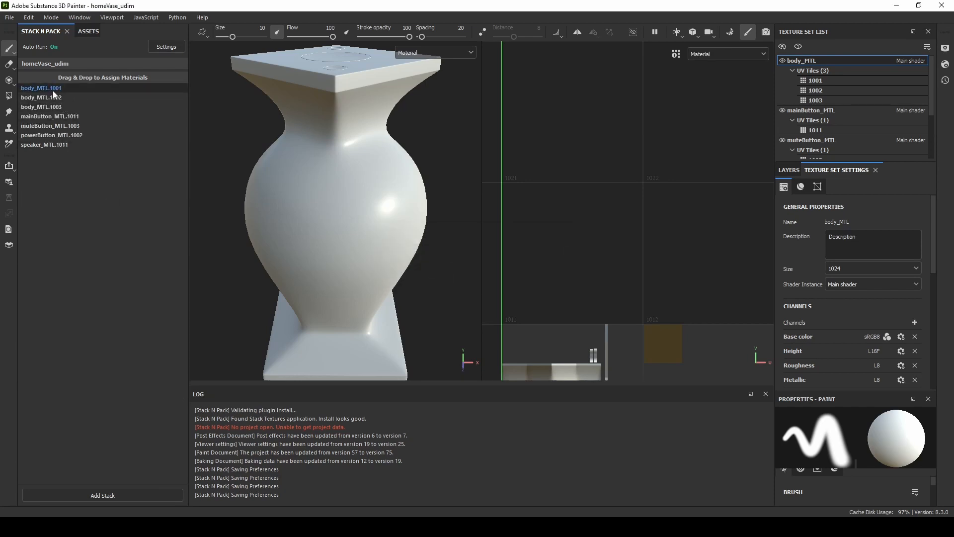
pyautogui.keyDown('shift'); pyautogui.click(64, 144); pyautogui.keyUp('shift')
pyautogui.rightClick(64, 144)
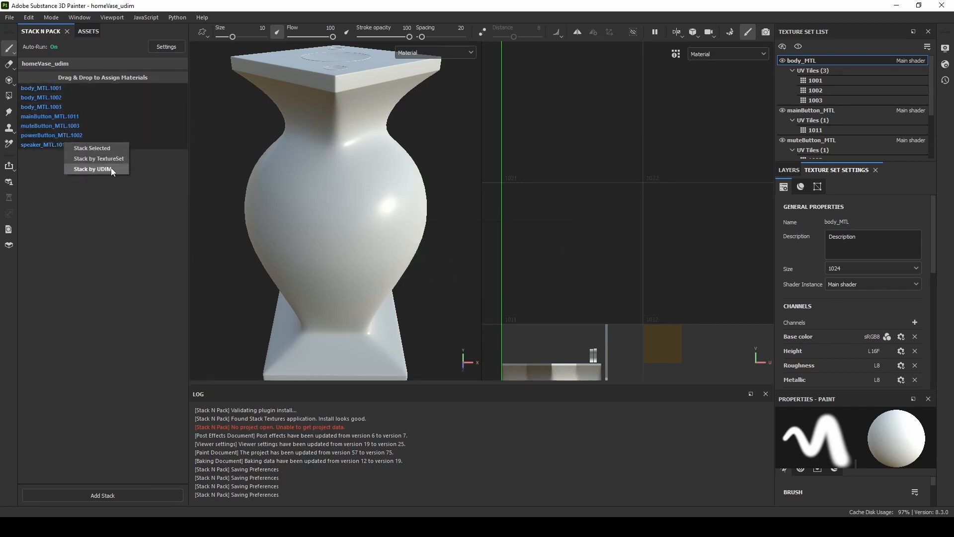
pyautogui.click(92, 148)
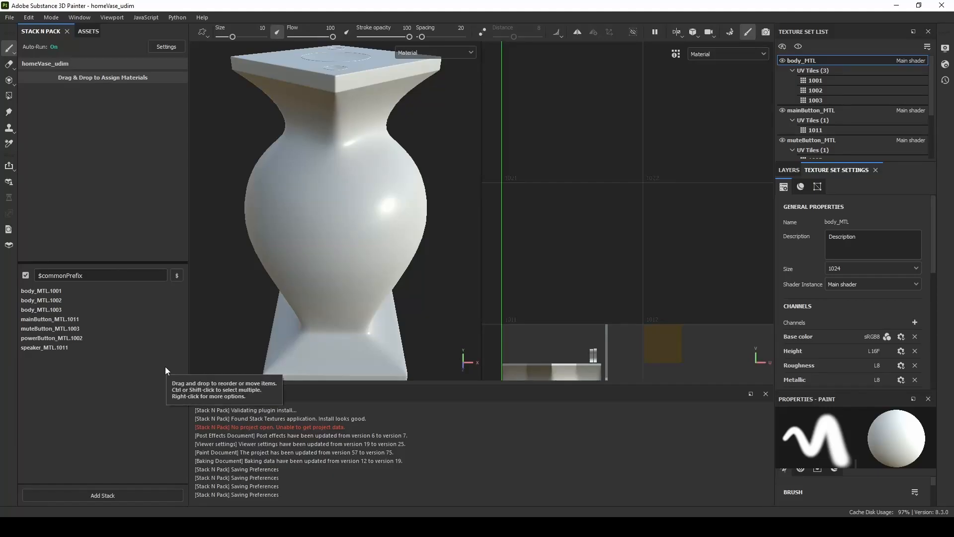
# Enable the No mesh and No project naming options for the $commonPrefix stack
pyautogui.click(177, 276)
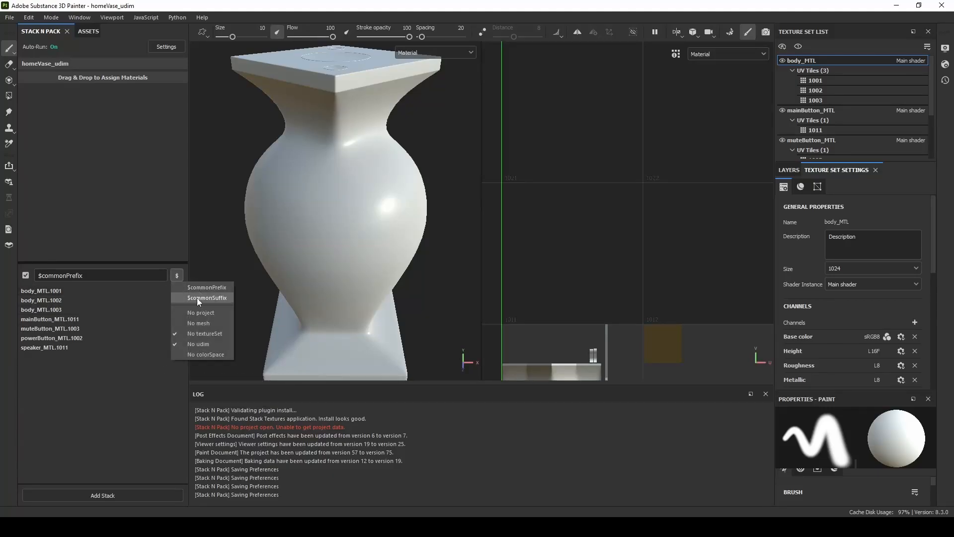
pyautogui.click(204, 324)
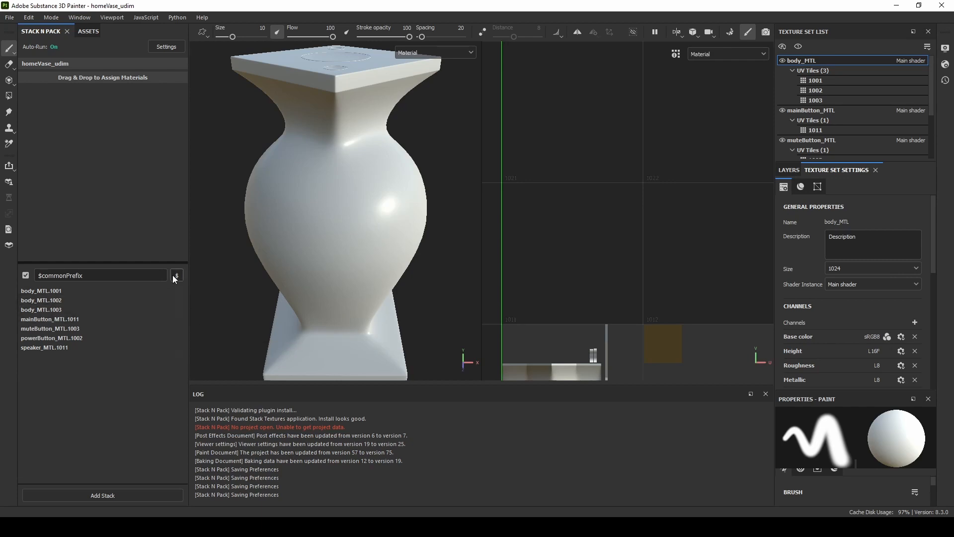
pyautogui.click(176, 276)
pyautogui.click(196, 313)
# Add $project and $mesh to the tokens removed by default in the plugin's stack options and save the settings
pyautogui.click(167, 46)
pyautogui.click(191, 60)
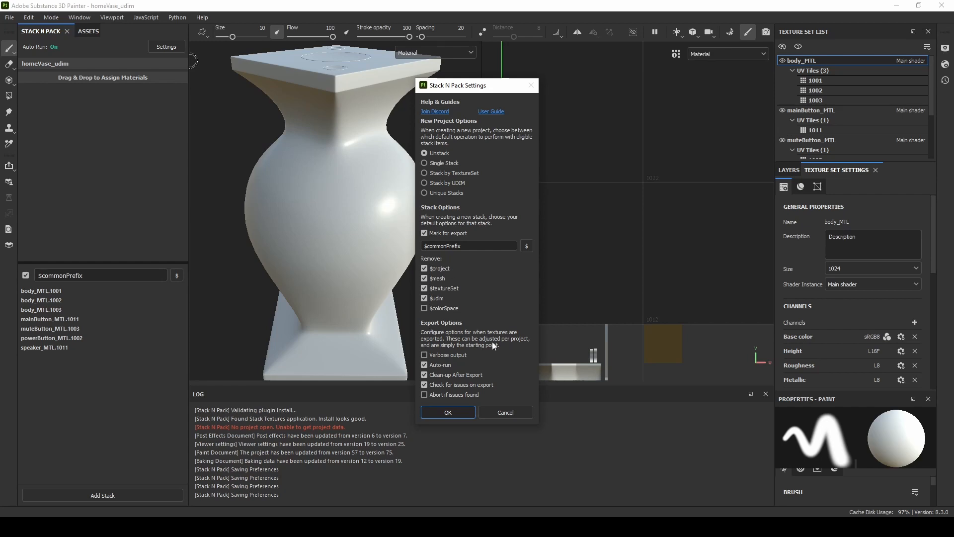
pyautogui.click(448, 414)
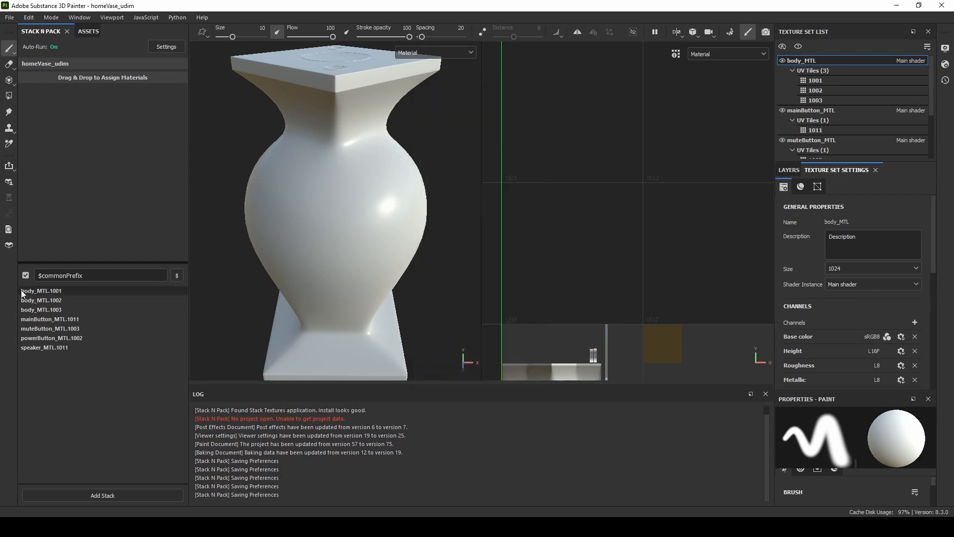
# Set the new project option to Single Stack in the plugin settings and save them
pyautogui.click(180, 275)
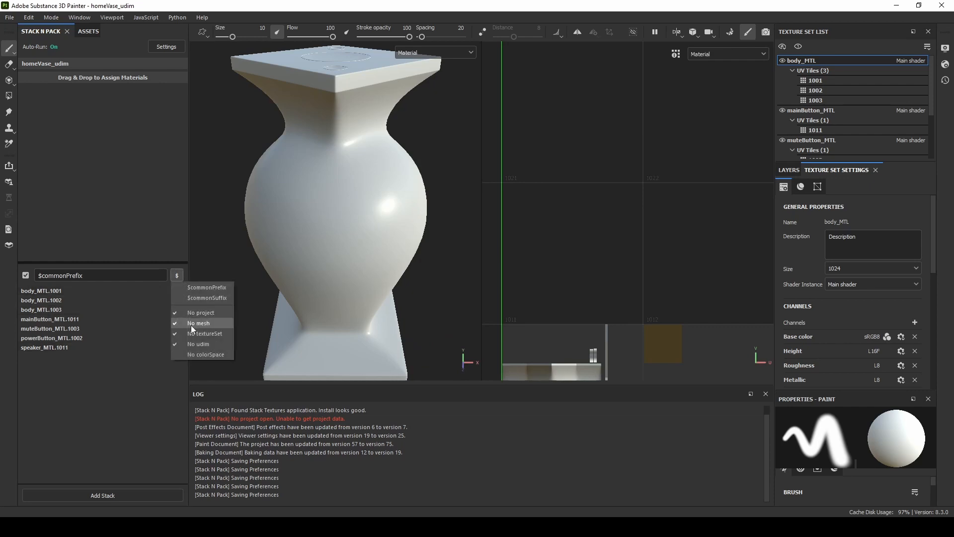
pyautogui.click(166, 47)
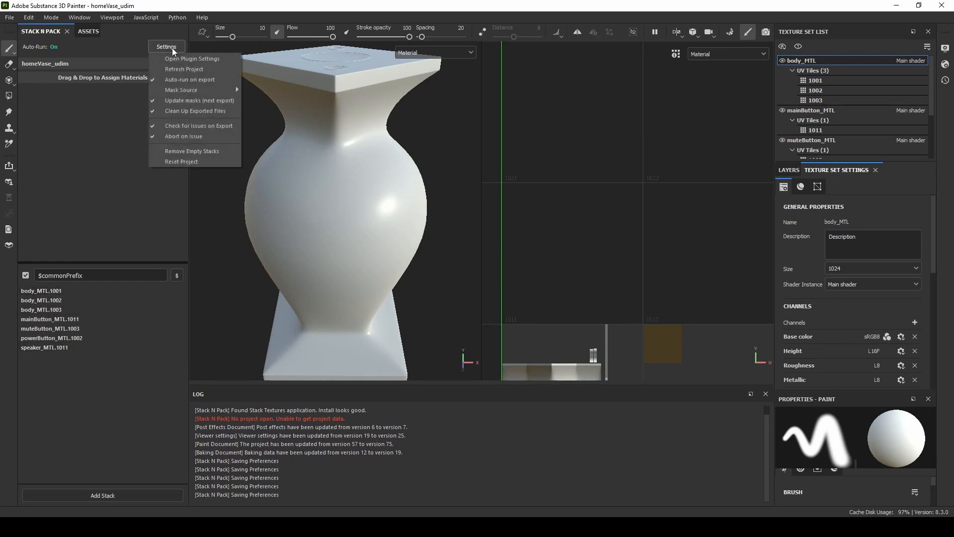
pyautogui.click(188, 63)
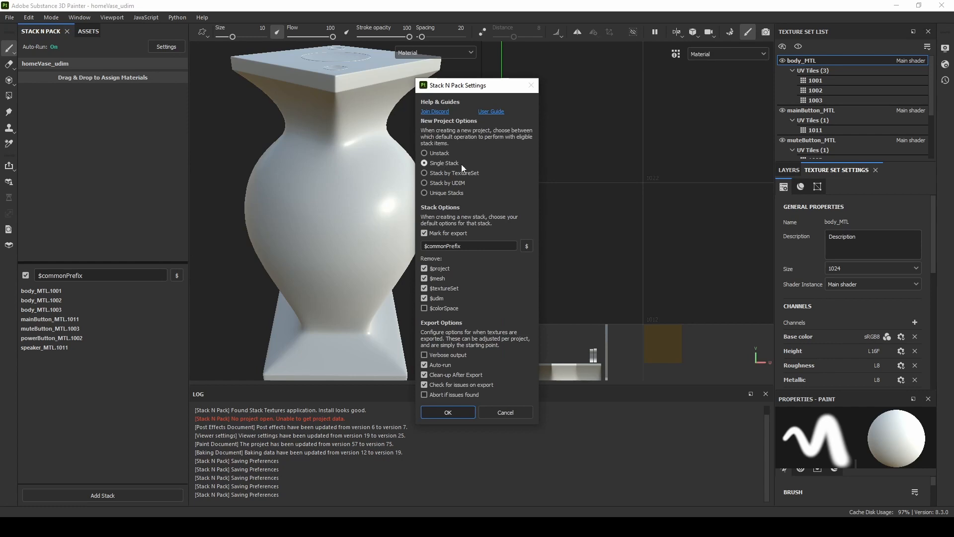
pyautogui.click(456, 411)
# Reset the project to rebuild the stack from the plugin defaults and check the stack's naming options
pyautogui.click(166, 47)
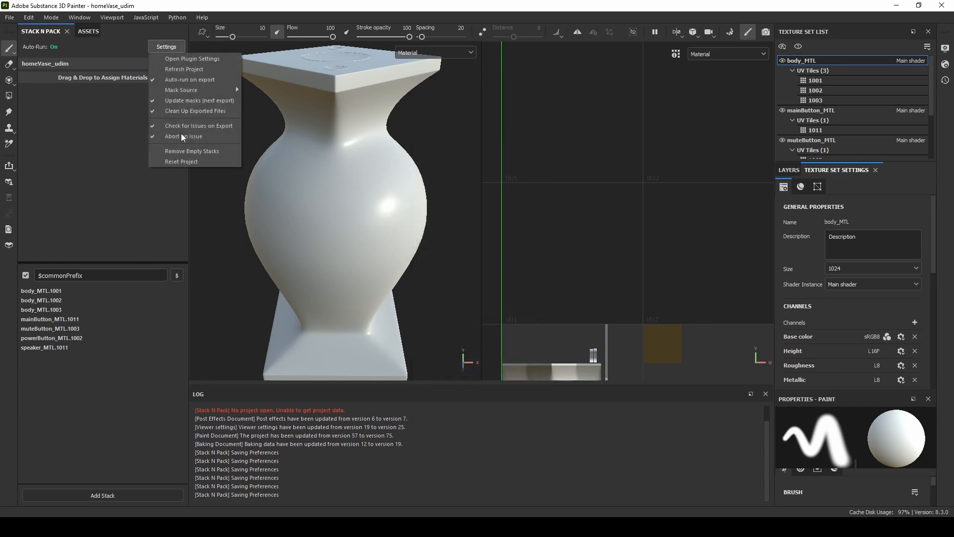
pyautogui.click(177, 162)
pyautogui.click(449, 272)
pyautogui.click(182, 275)
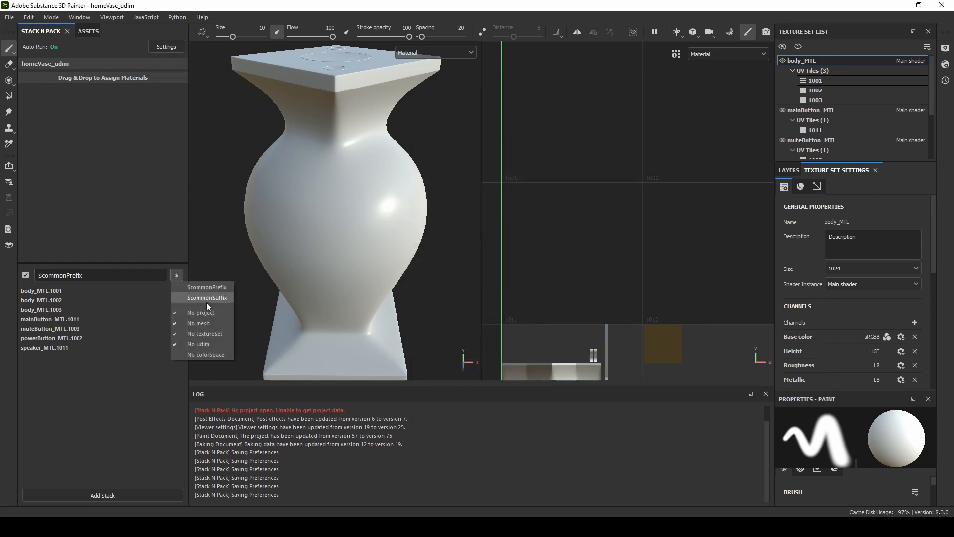
pyautogui.click(132, 331)
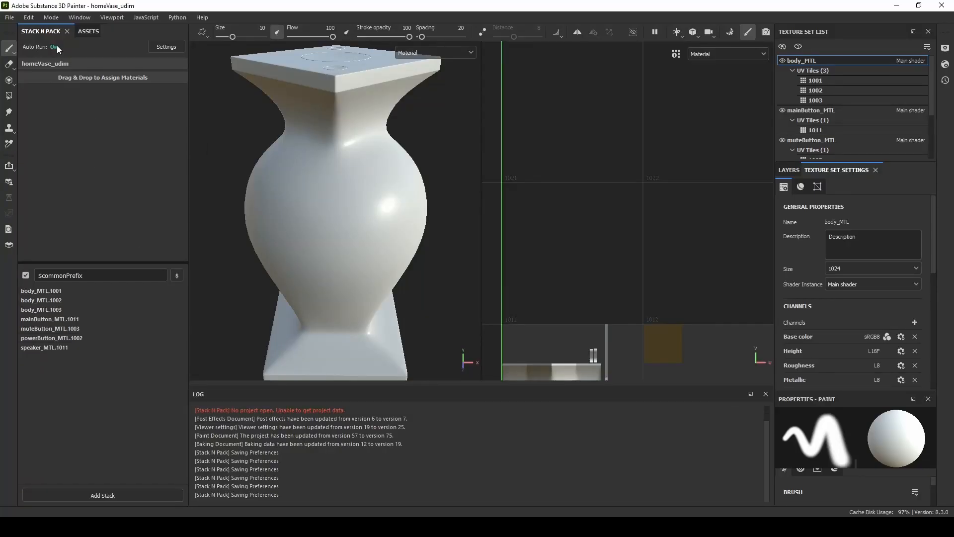
# Switch Auto-run on export off for the project and turn it back on
pyautogui.click(169, 47)
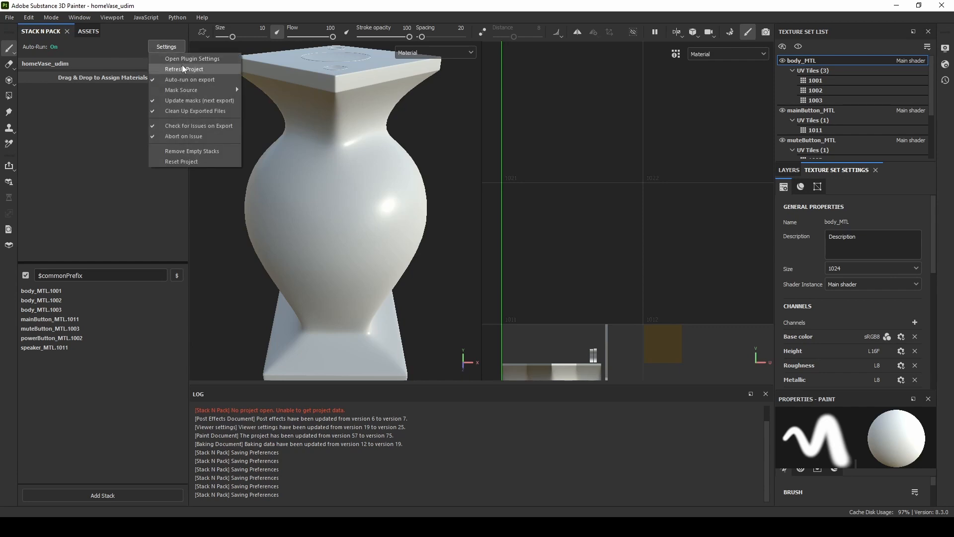
pyautogui.click(184, 75)
pyautogui.click(159, 46)
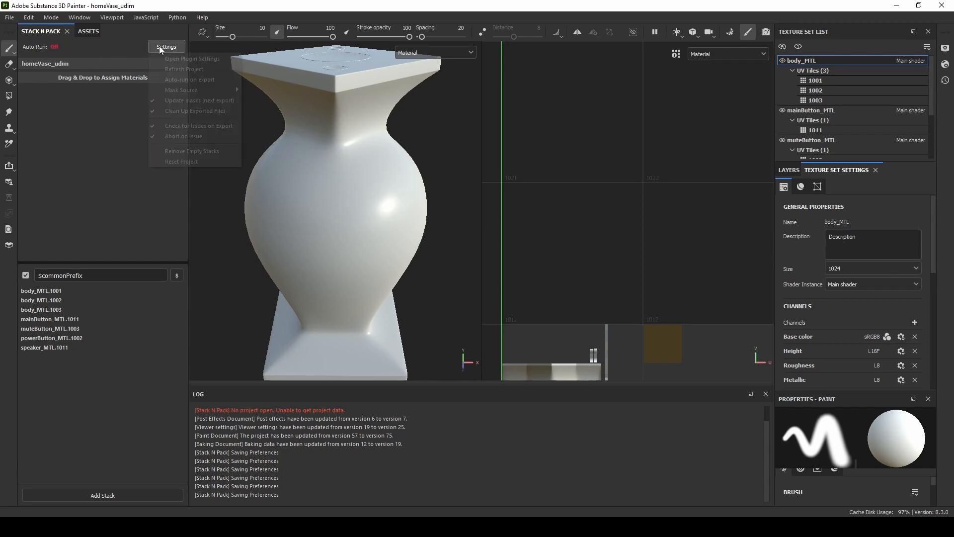
pyautogui.moveTo(183, 88)
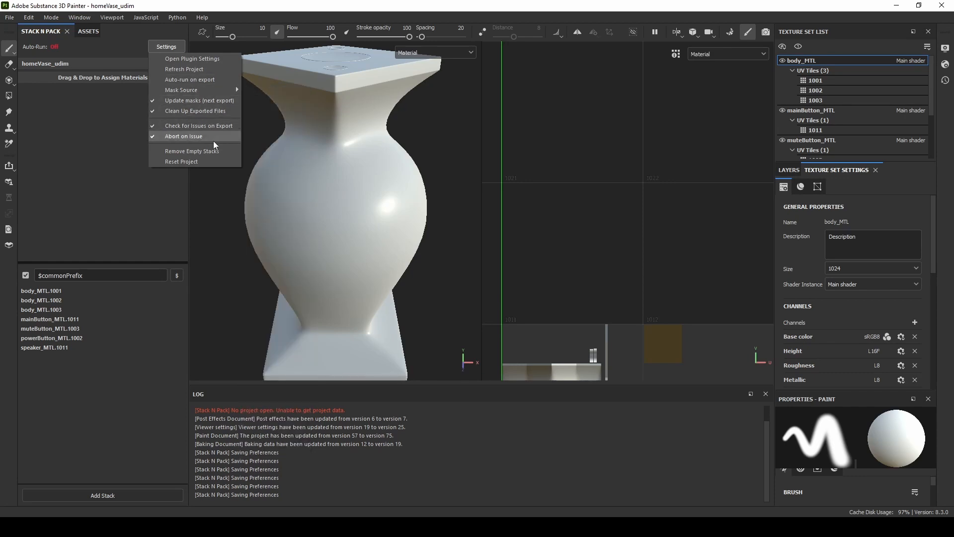
pyautogui.click(204, 79)
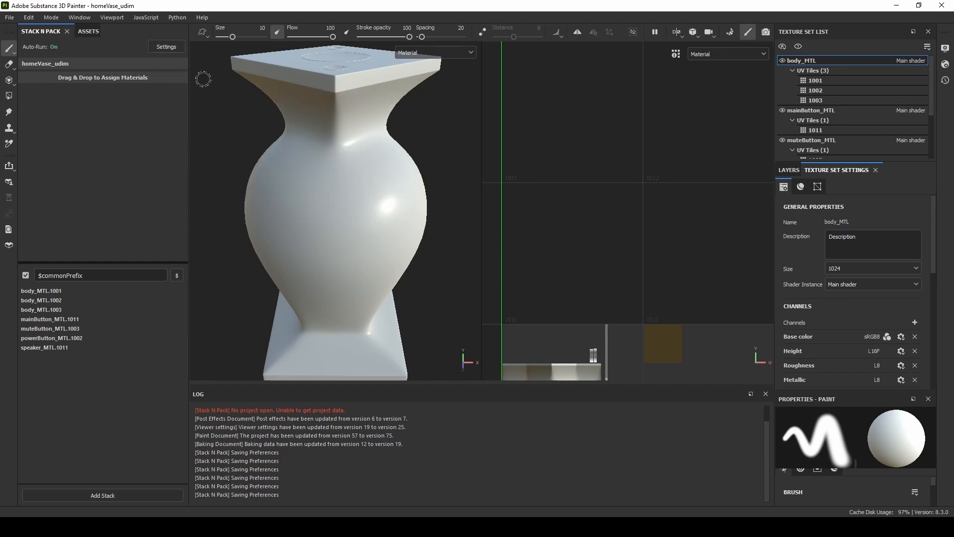
# Review the texture export settings, output templates and list of exports, and close the export window without exporting
pyautogui.click(10, 17)
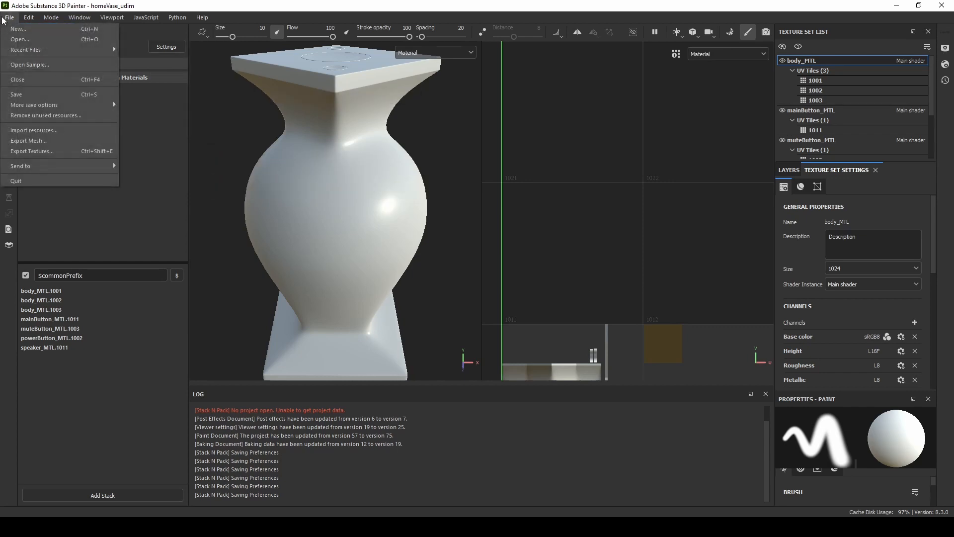
pyautogui.click(70, 151)
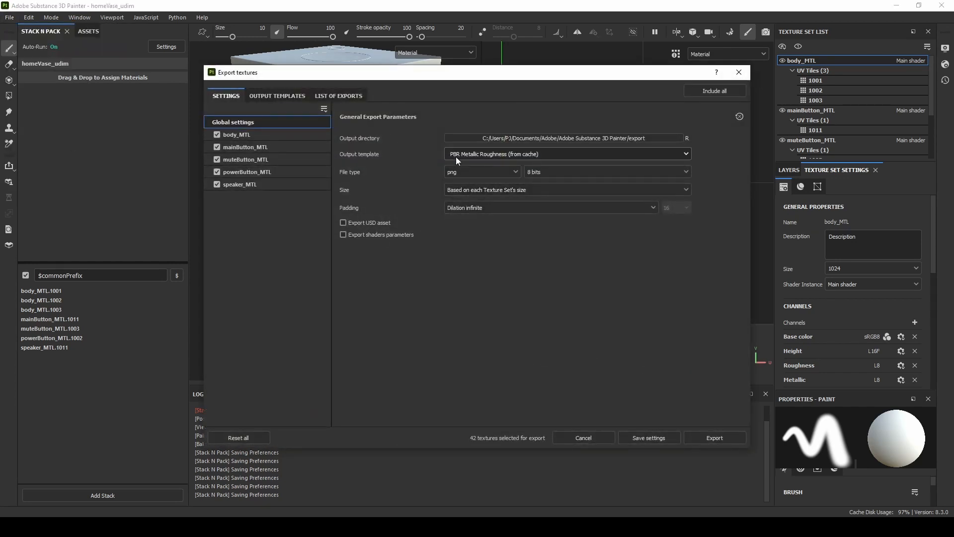
pyautogui.click(285, 99)
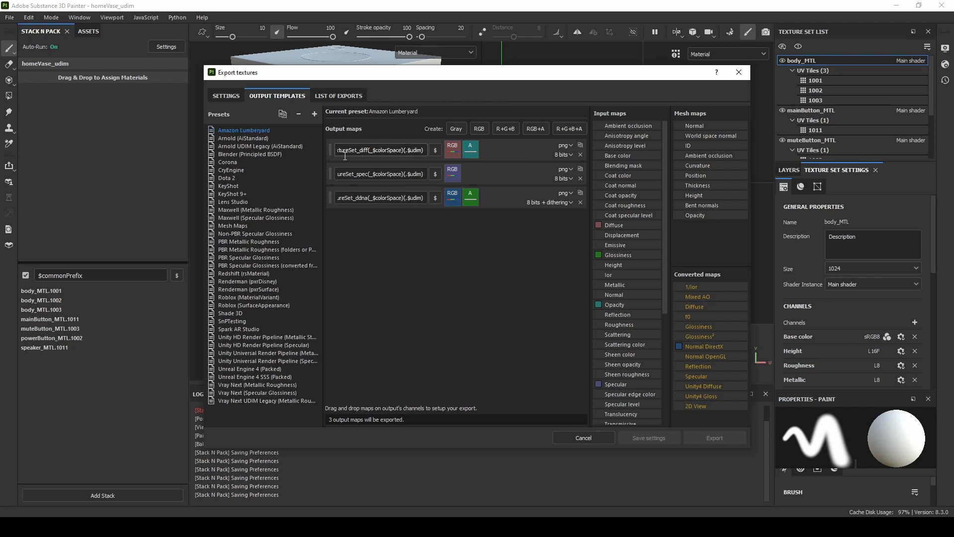
pyautogui.click(341, 96)
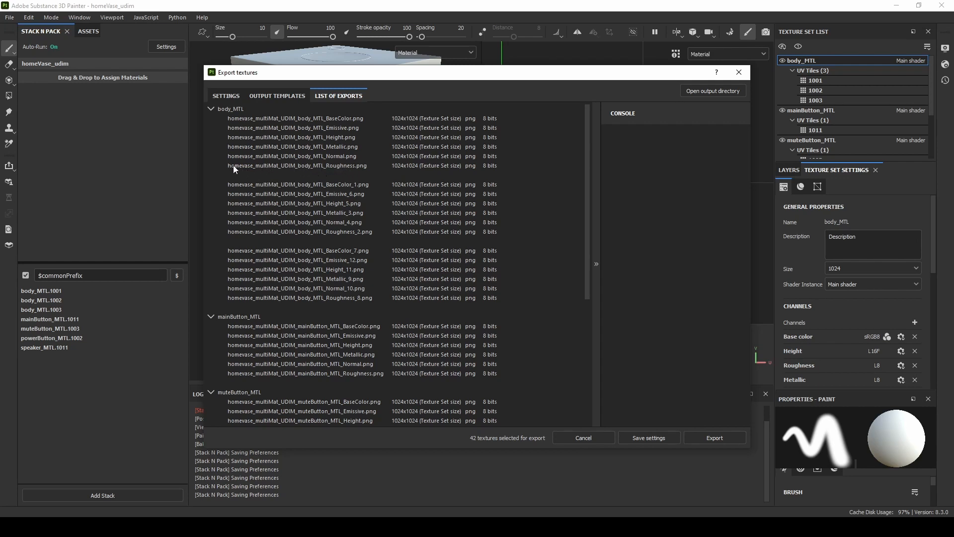
pyautogui.click(602, 439)
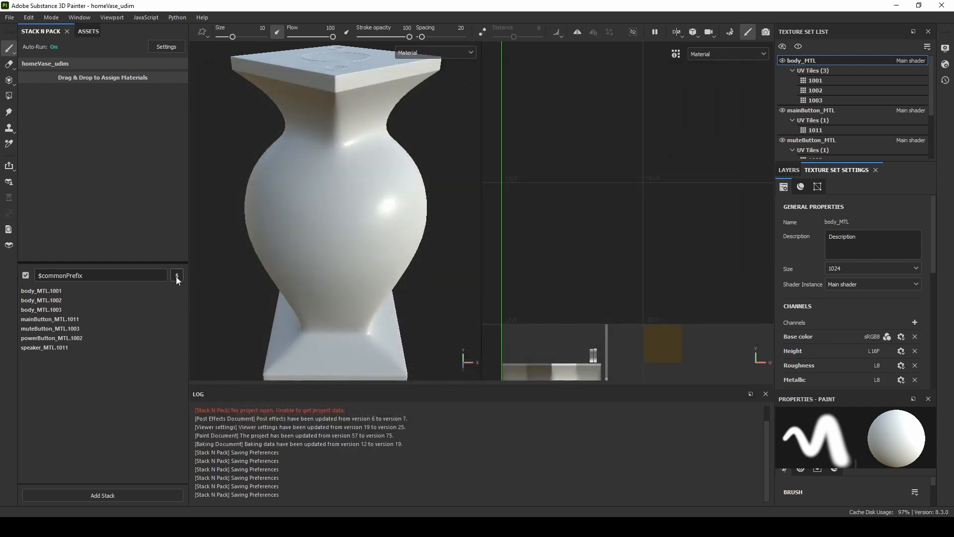
# Compare the $commonPrefix stack's naming options with the file names in the list of exports
pyautogui.click(177, 276)
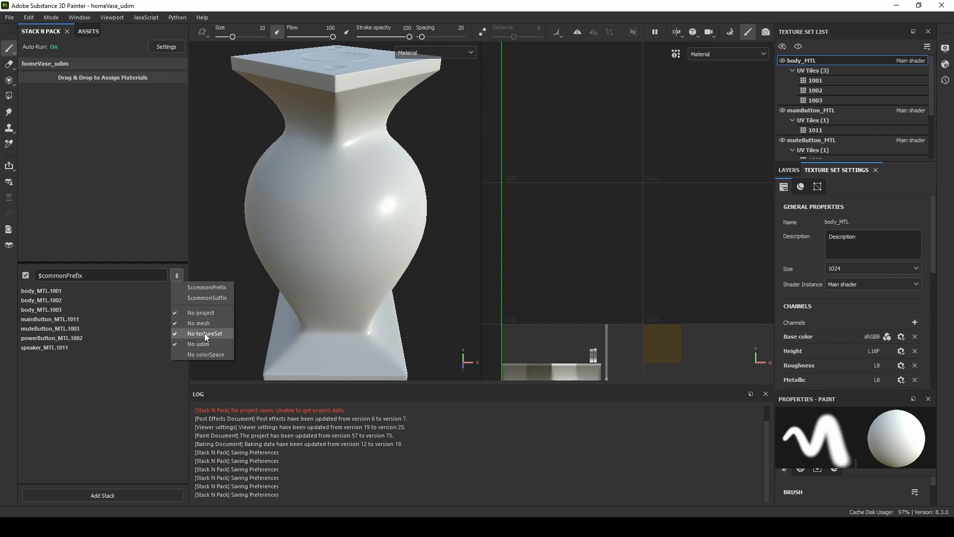
pyautogui.click(141, 293)
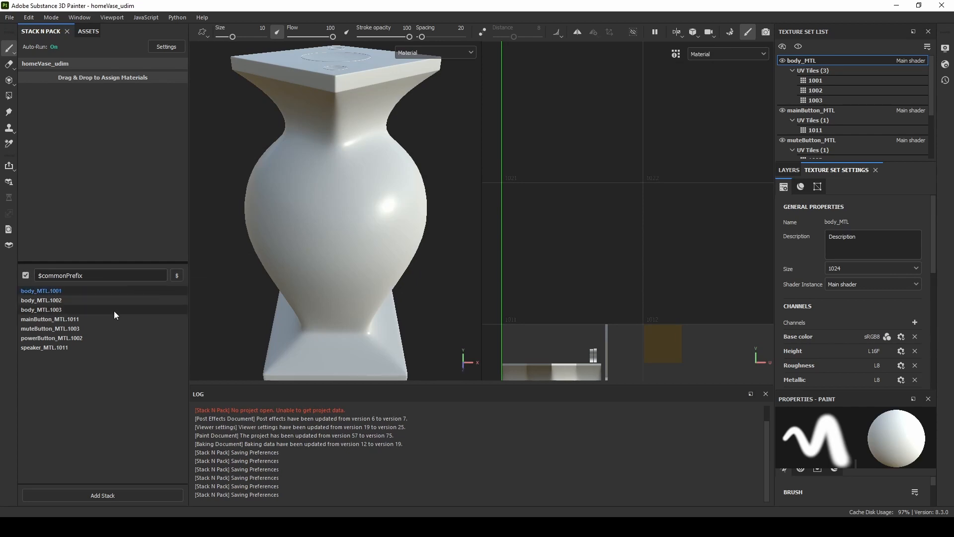
pyautogui.click(10, 17)
pyautogui.click(89, 157)
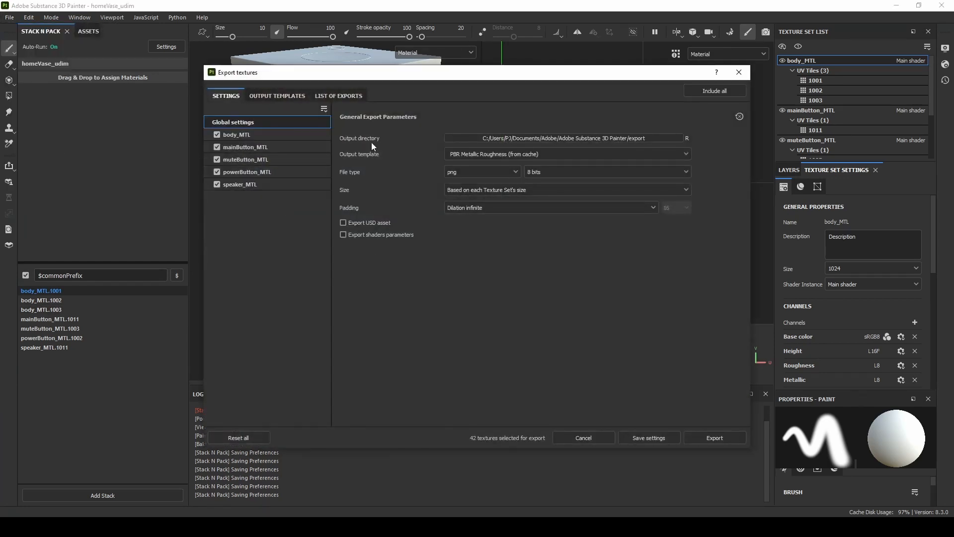
pyautogui.click(339, 96)
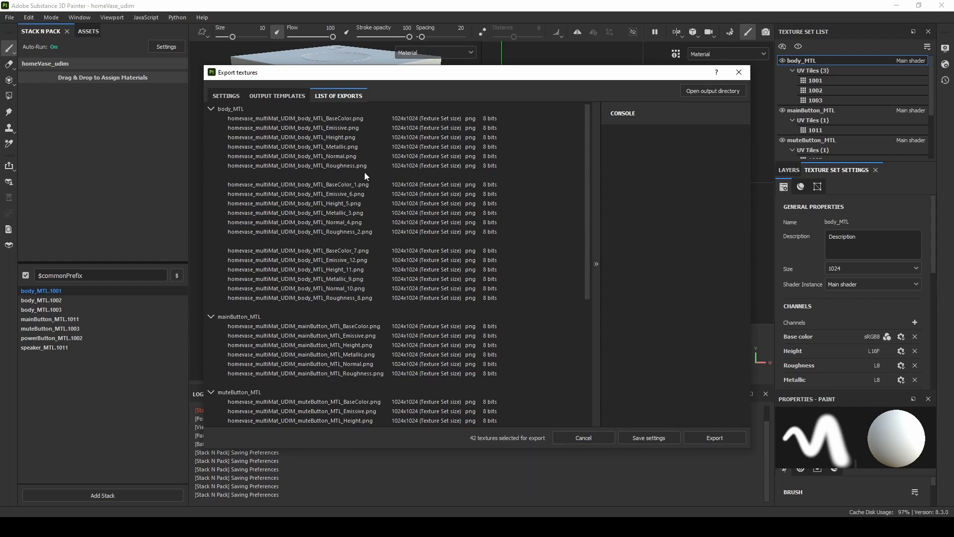
pyautogui.click(590, 437)
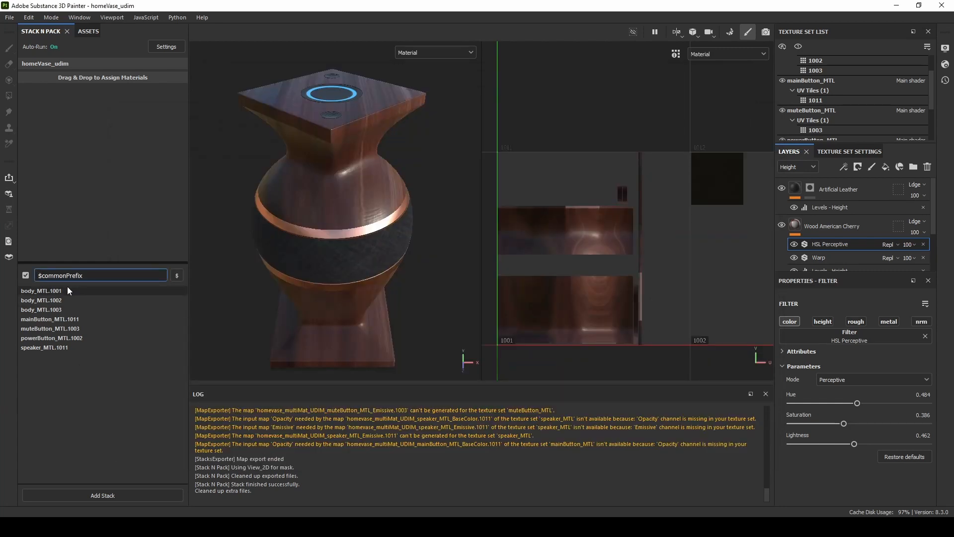
# Rename the stack to homevase$commonPrefix and export all texture sets as 8-bit png with the PBR Metallic Roughness template
pyautogui.write('homevase')
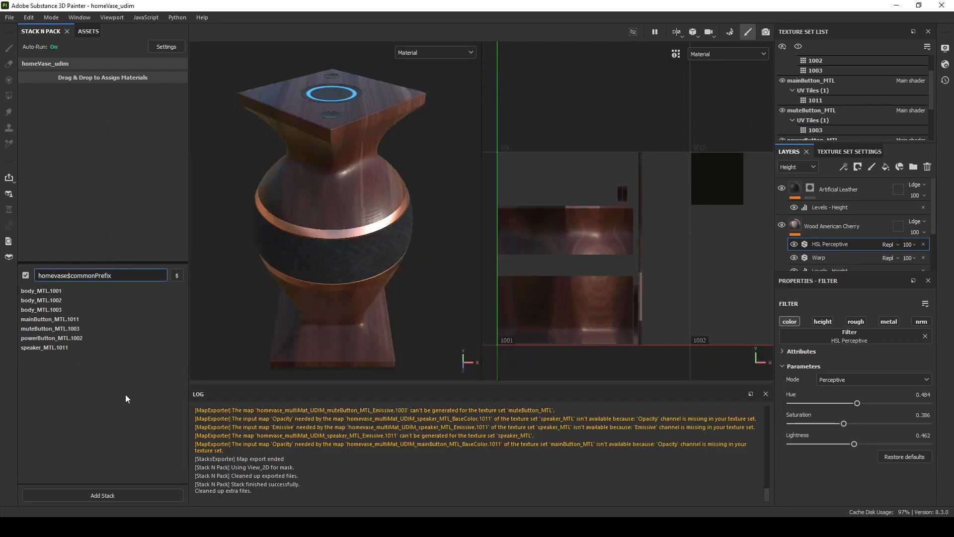
pyautogui.click(129, 402)
pyautogui.click(9, 18)
pyautogui.click(89, 149)
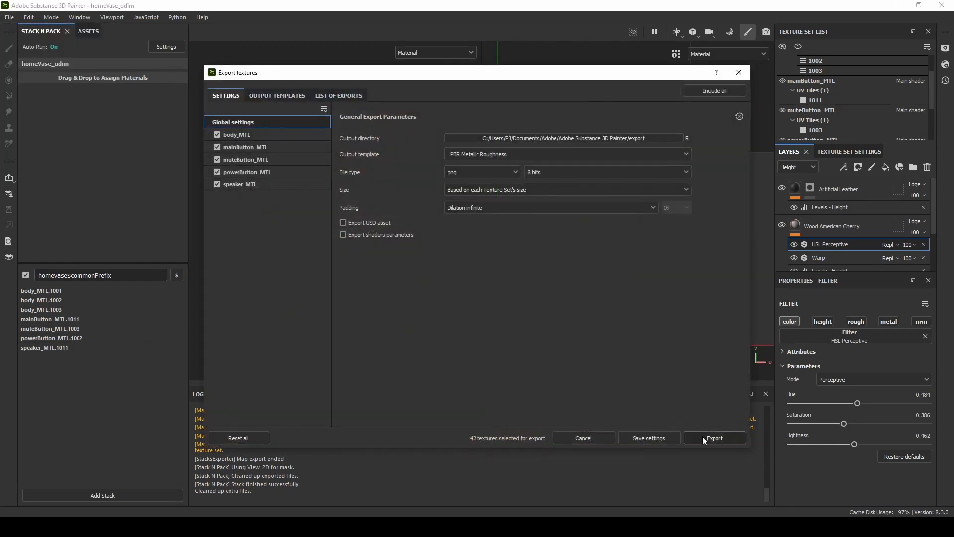
pyautogui.click(706, 437)
pyautogui.click(449, 283)
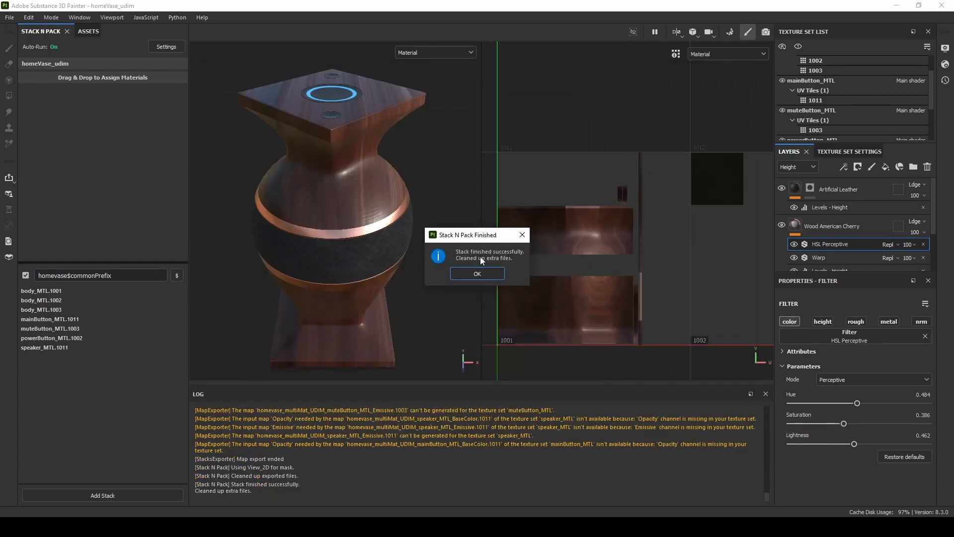
pyautogui.click(484, 273)
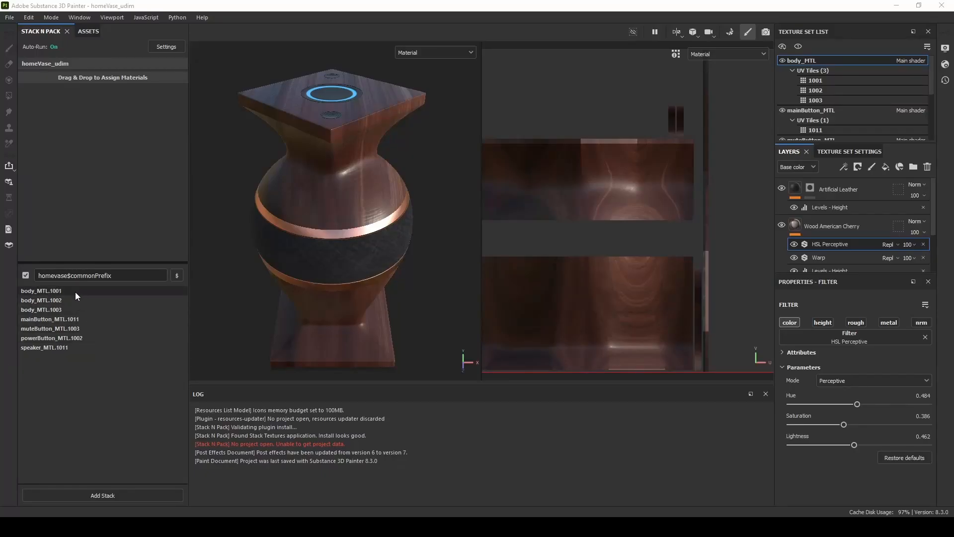
# Reverse-sort body_MTL.1001 through body_MTL.1003 within the stack and restore their ascending order with Sort Selected
pyautogui.moveTo(76, 293); pyautogui.dragTo(69, 308)
pyautogui.rightClick(70, 308)
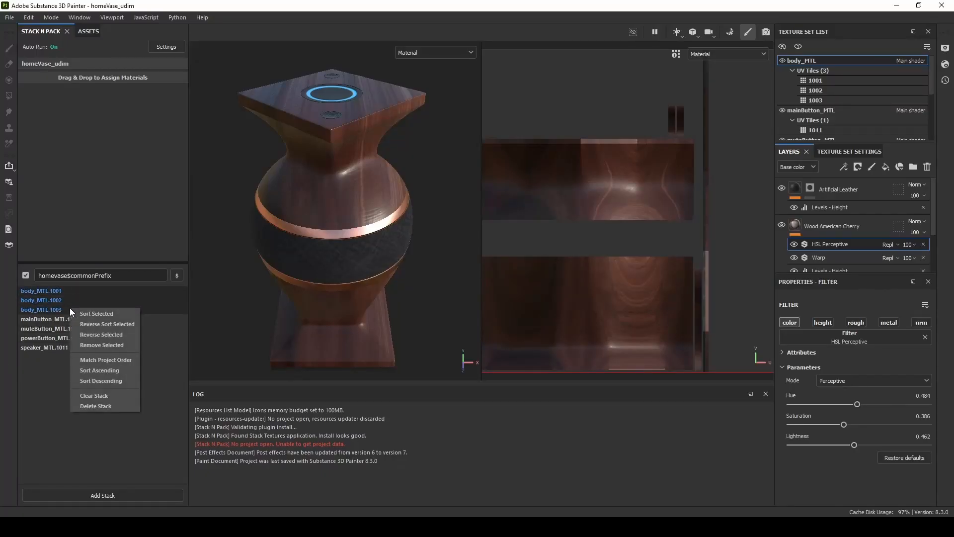
pyautogui.click(125, 325)
pyautogui.rightClick(119, 301)
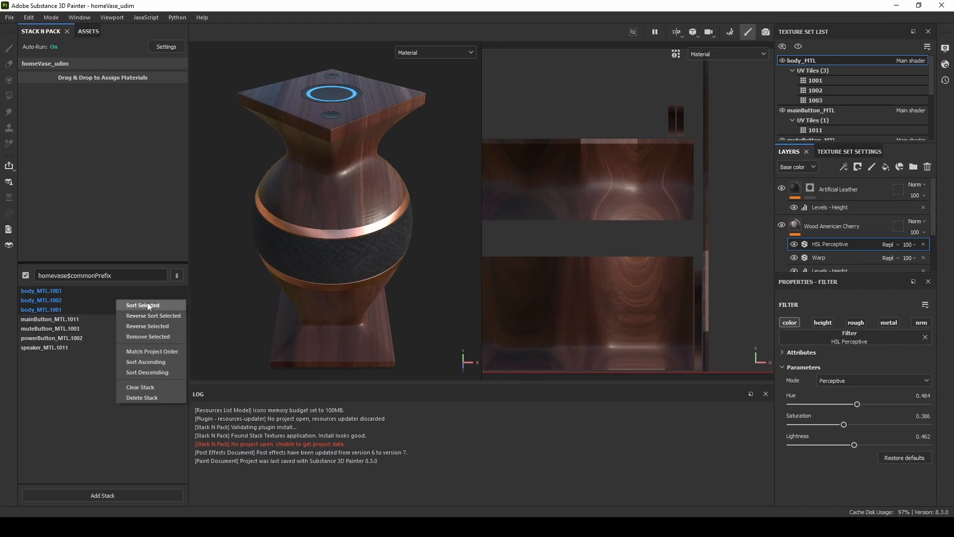
pyautogui.click(147, 305)
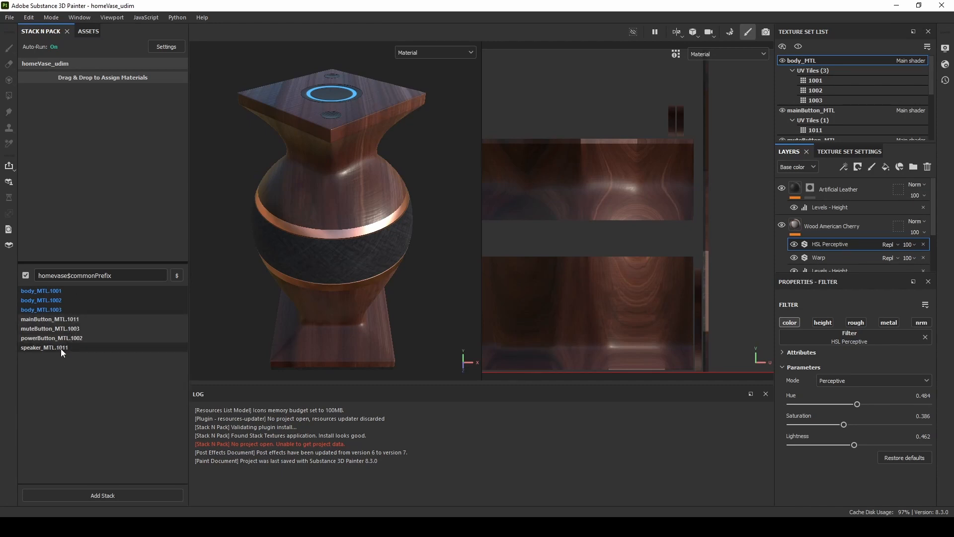
# Rearrange the materials in the homevase$commonPrefix stack and restore their order with Match Project Order
pyautogui.moveTo(60, 348); pyautogui.dragTo(55, 297)
pyautogui.hotkey('ctrl', 'a')
pyautogui.rightClick(56, 294)
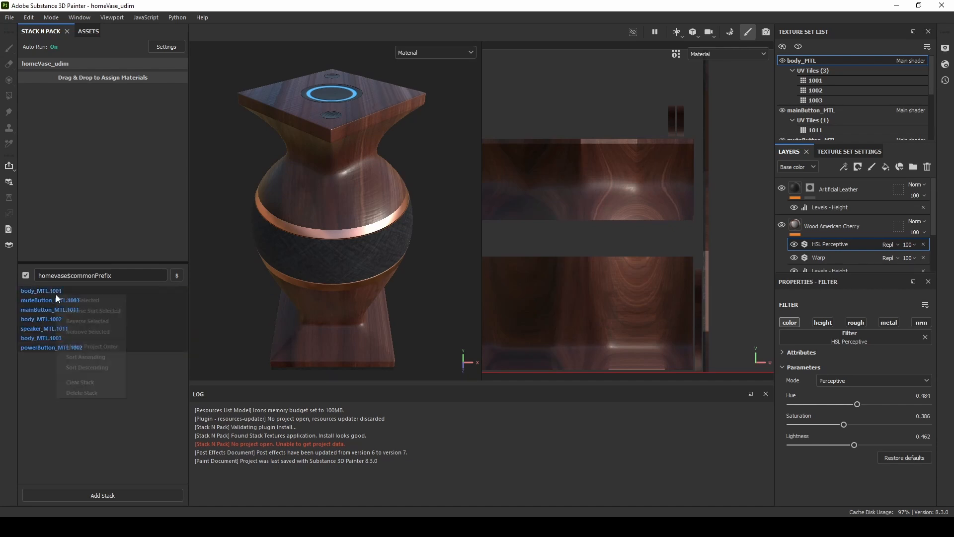
pyautogui.click(112, 346)
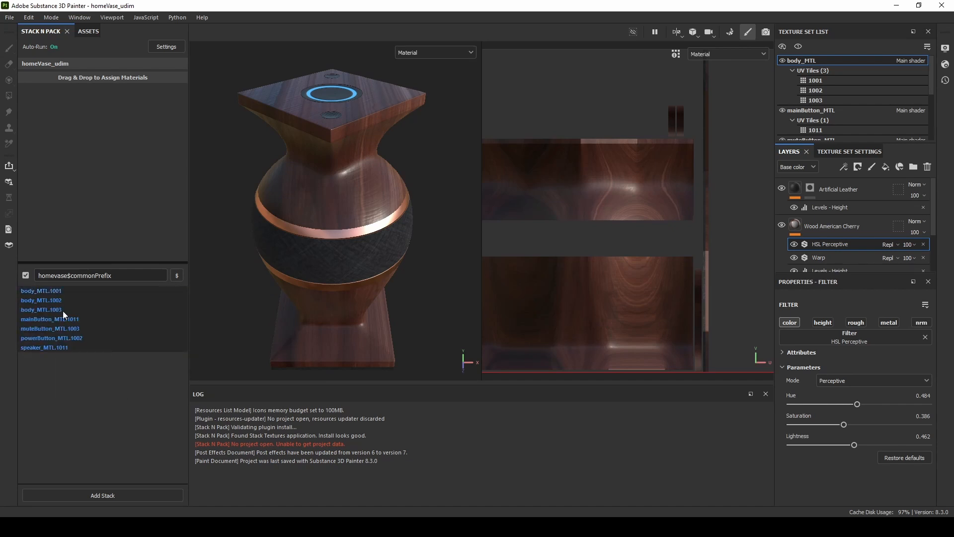
# Add a second stack and move mainButton_MTL.1011, muteButton_MTL.1003, powerButton_MTL.1002 and speaker_MTL.1011 into it
pyautogui.click(112, 493)
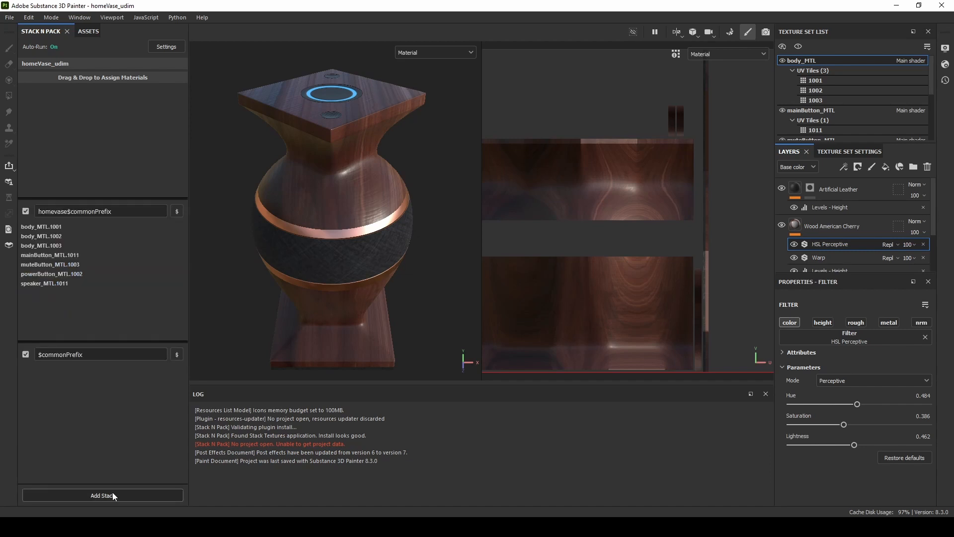
pyautogui.moveTo(104, 343); pyautogui.dragTo(105, 306)
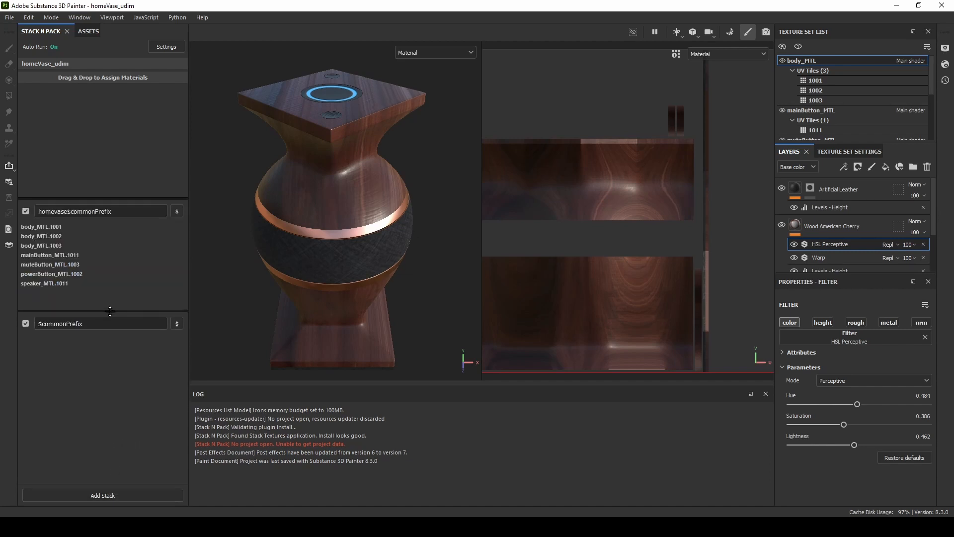
pyautogui.moveTo(115, 197); pyautogui.dragTo(115, 117)
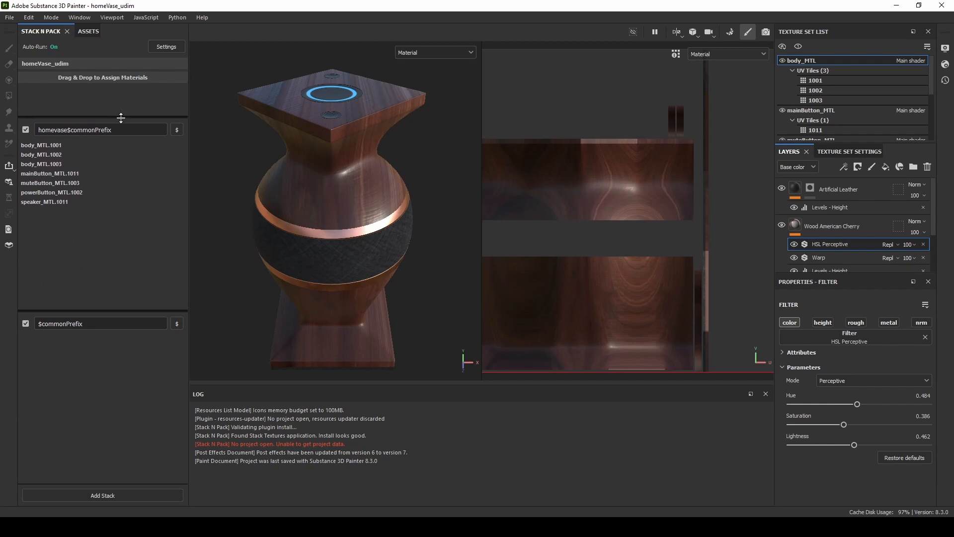
pyautogui.click(49, 173)
pyautogui.keyDown('shift'); pyautogui.click(38, 202); pyautogui.keyUp('shift')
pyautogui.moveTo(40, 203); pyautogui.dragTo(73, 390)
pyautogui.moveTo(88, 309); pyautogui.dragTo(90, 224)
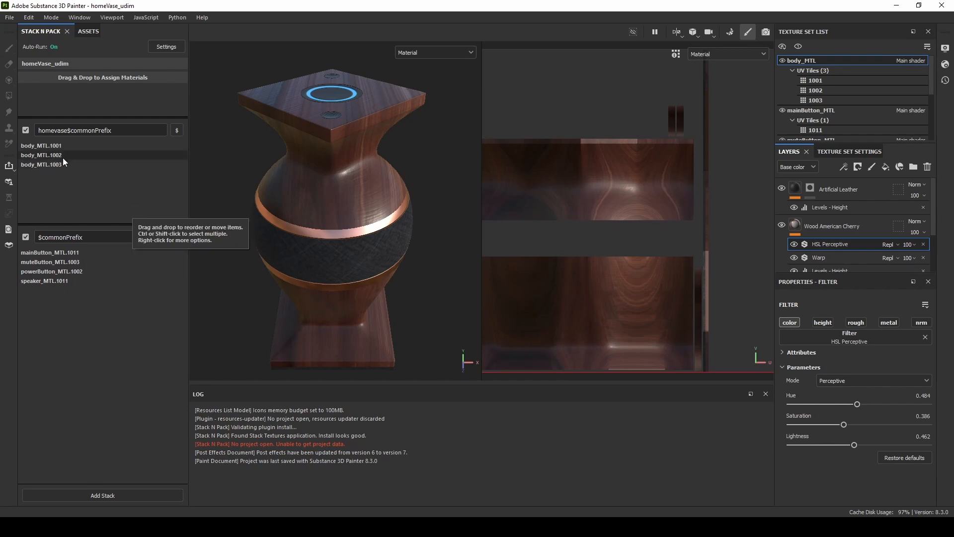
# Rename the body materials' stack to body$commonPrefix and the second stack to buttons$commonPrefix
pyautogui.moveTo(68, 131); pyautogui.dragTo(16, 129)
pyautogui.write('body')
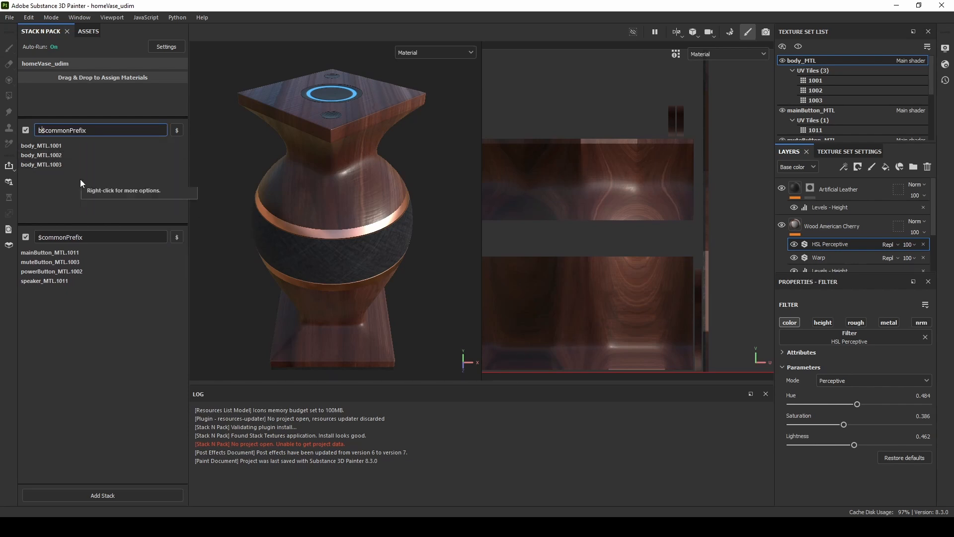
pyautogui.click(38, 238)
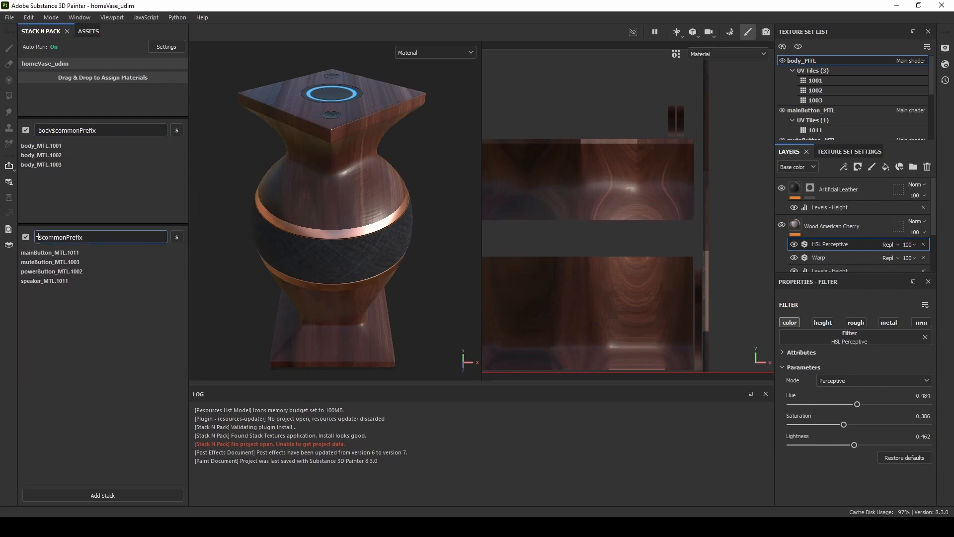
pyautogui.write('buttons')
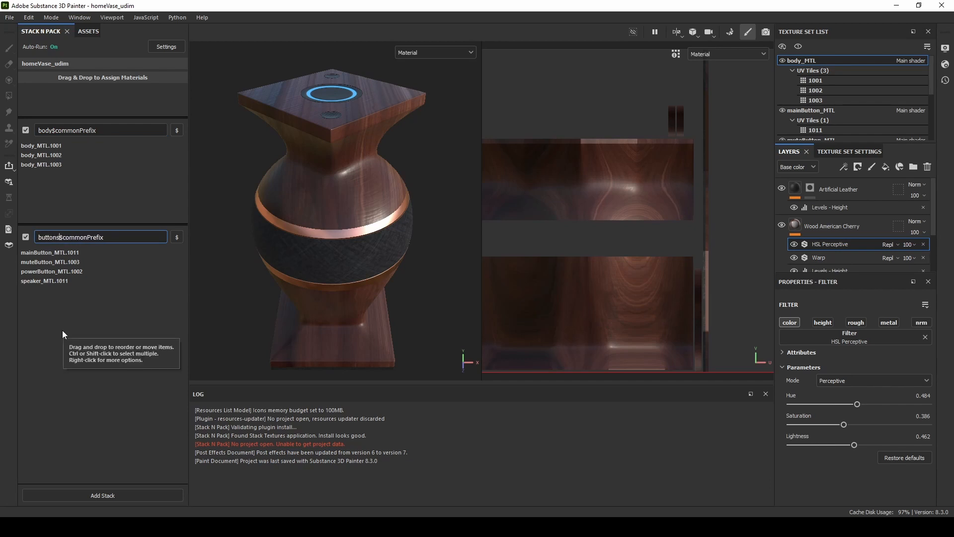
pyautogui.click(67, 307)
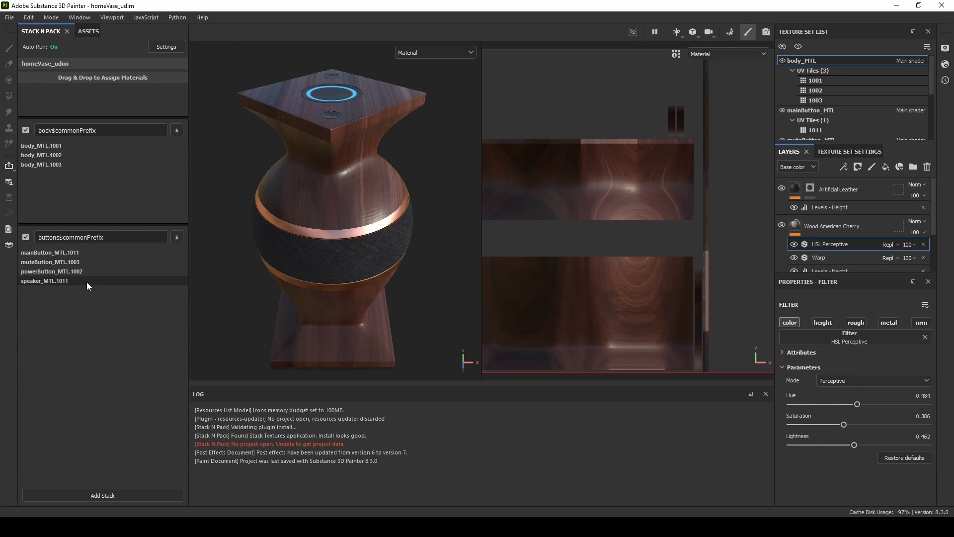
# Remove all four materials from the buttons$commonPrefix stack and delete the emptied stack
pyautogui.moveTo(62, 281); pyautogui.dragTo(61, 255)
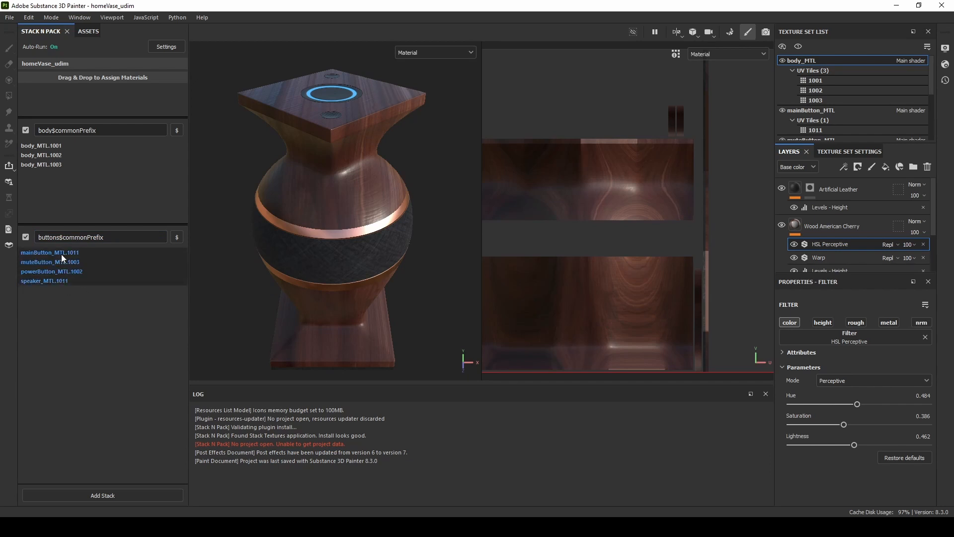
pyautogui.rightClick(61, 254)
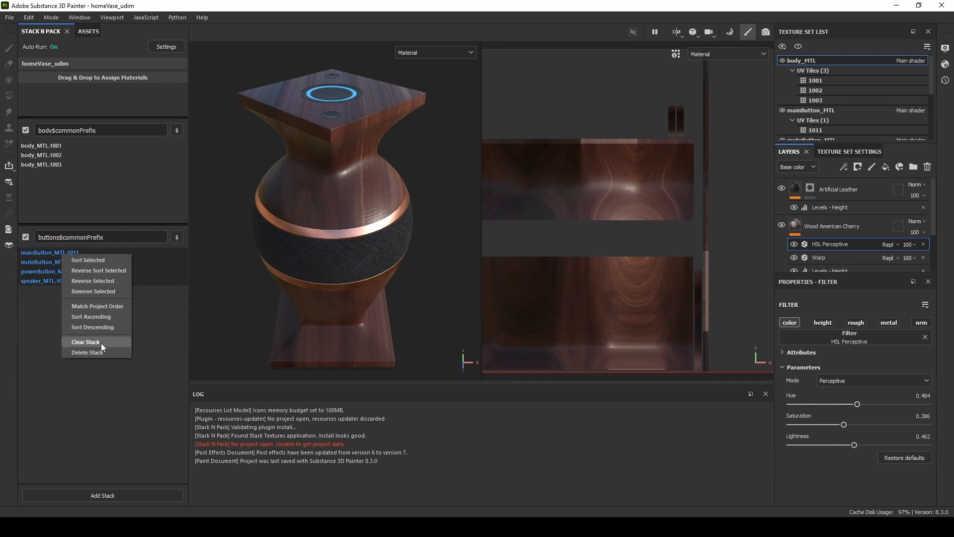
pyautogui.click(113, 291)
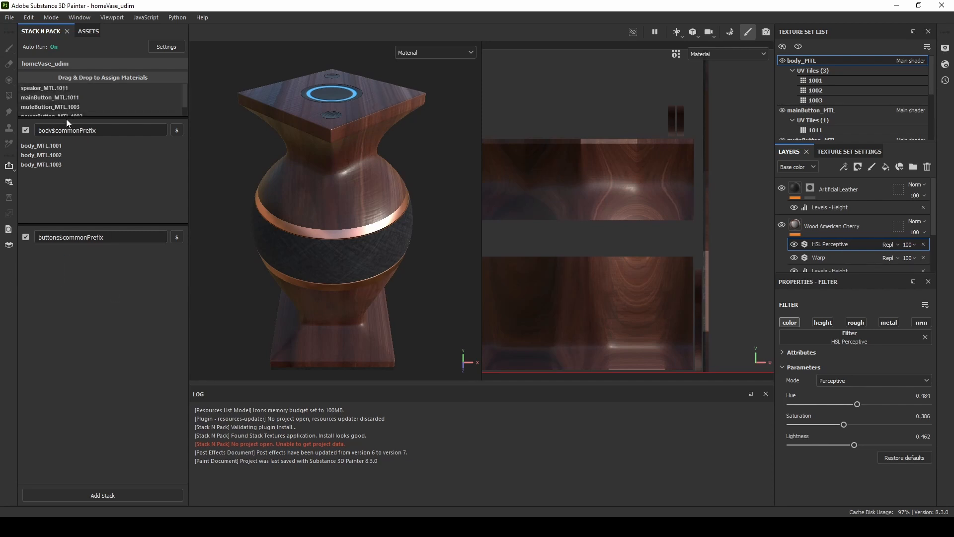
pyautogui.moveTo(66, 118); pyautogui.dragTo(72, 218)
pyautogui.rightClick(90, 391)
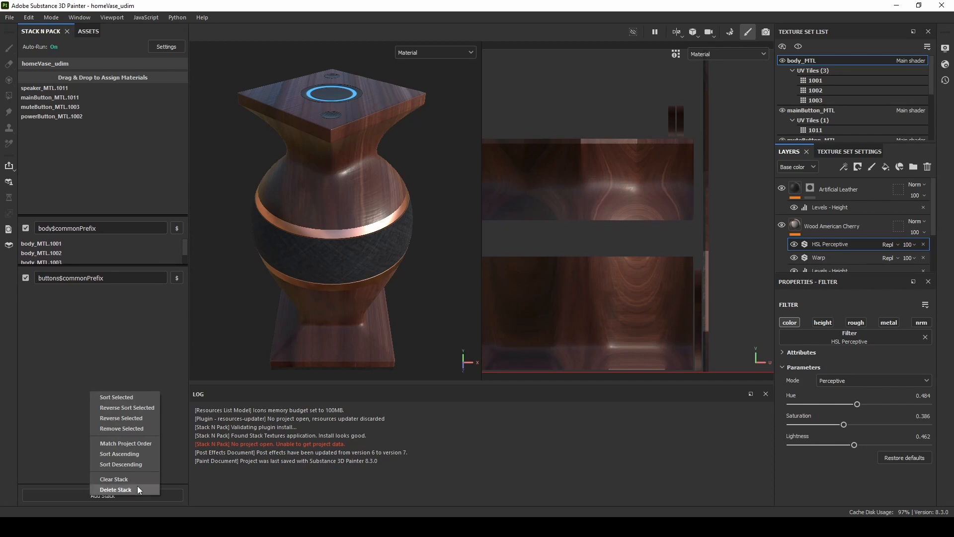
pyautogui.click(124, 490)
# Add a new stack and move the four unassigned button and speaker materials into it
pyautogui.click(103, 495)
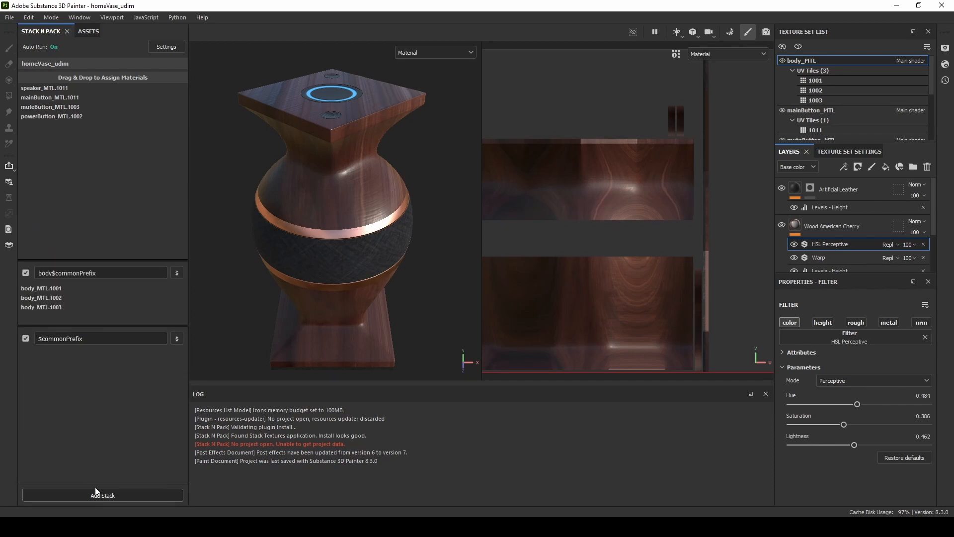
pyautogui.rightClick(100, 369)
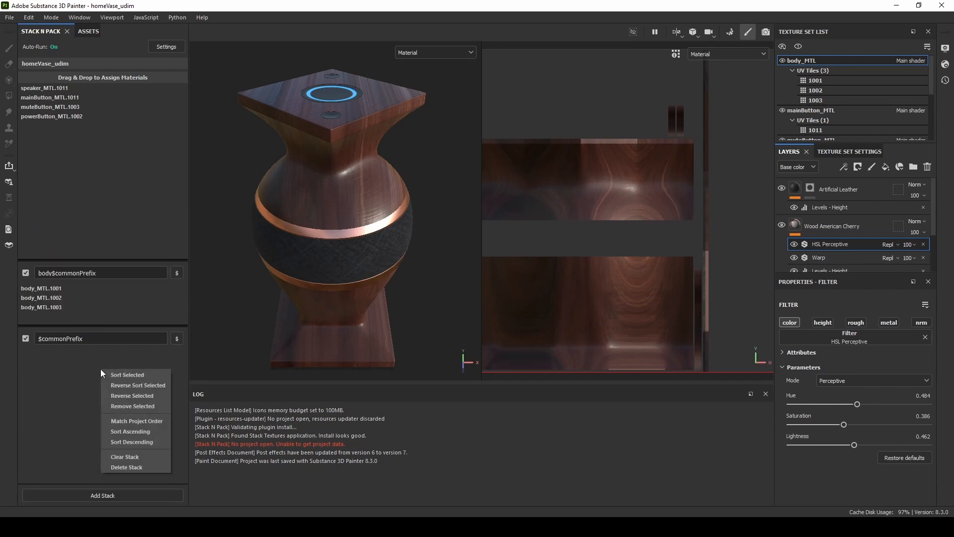
pyautogui.click(46, 114)
pyautogui.keyDown('shift'); pyautogui.click(49, 87); pyautogui.keyUp('shift')
pyautogui.moveTo(49, 87); pyautogui.dragTo(67, 456)
# Clear the new $commonPrefix stack, returning its materials to unused, and remove the project's empty stacks
pyautogui.rightClick(67, 457)
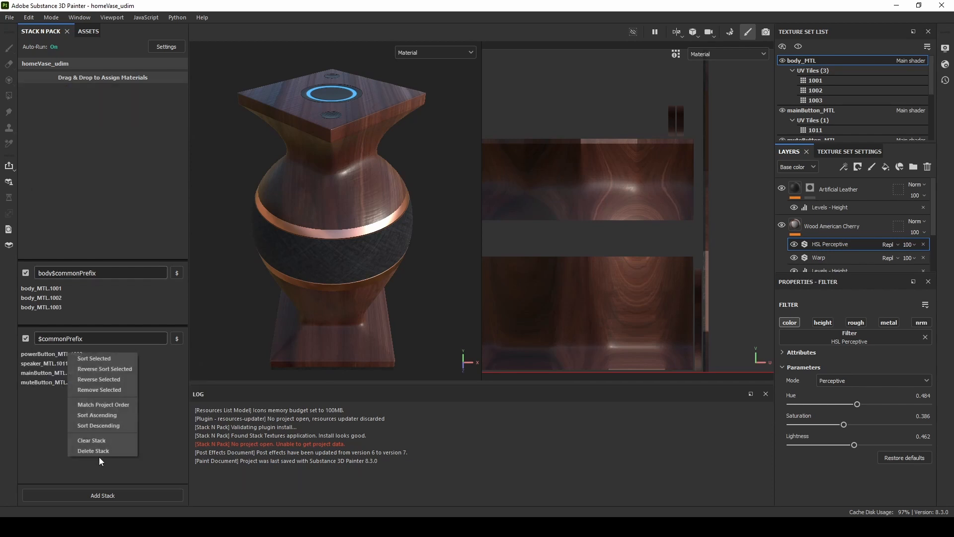
pyautogui.click(103, 437)
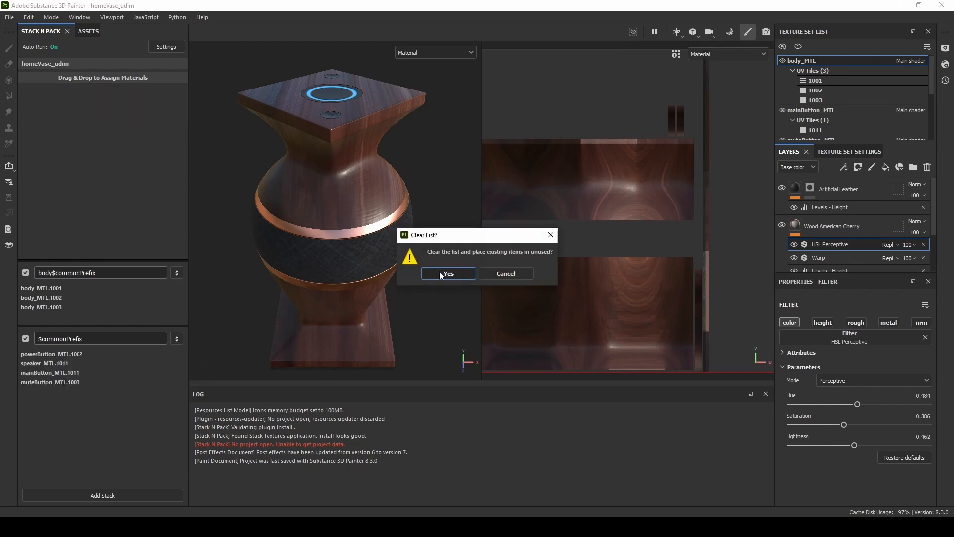
pyautogui.click(447, 273)
pyautogui.click(171, 47)
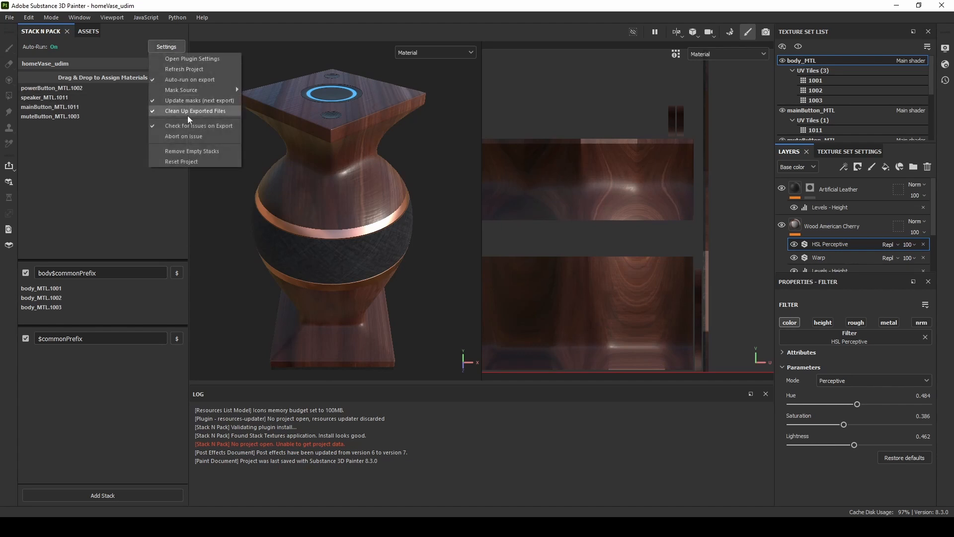
pyautogui.click(195, 152)
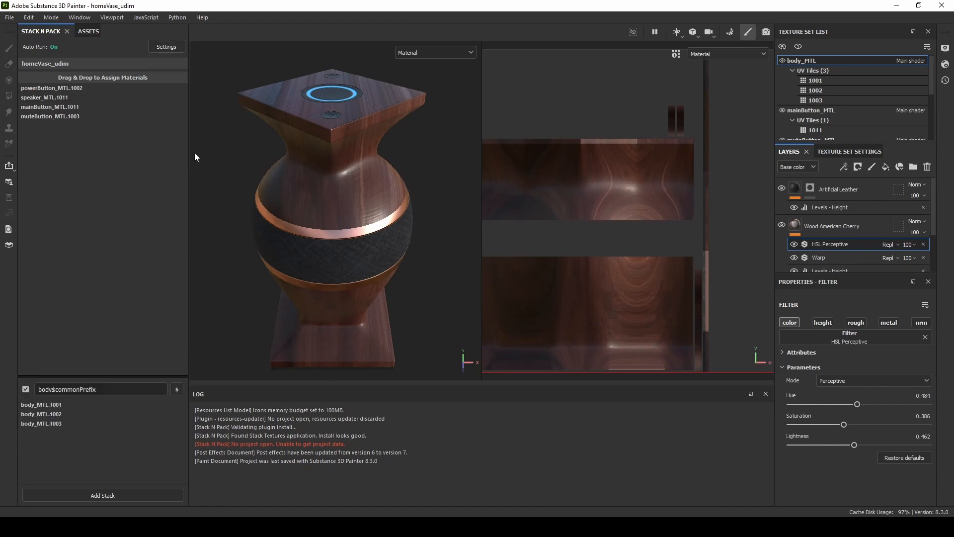
# Stack the four unassigned button and speaker materials by UDIM
pyautogui.moveTo(111, 376); pyautogui.dragTo(93, 136)
pyautogui.click(78, 86)
pyautogui.keyDown('shift'); pyautogui.click(70, 115); pyautogui.keyUp('shift')
pyautogui.rightClick(71, 115)
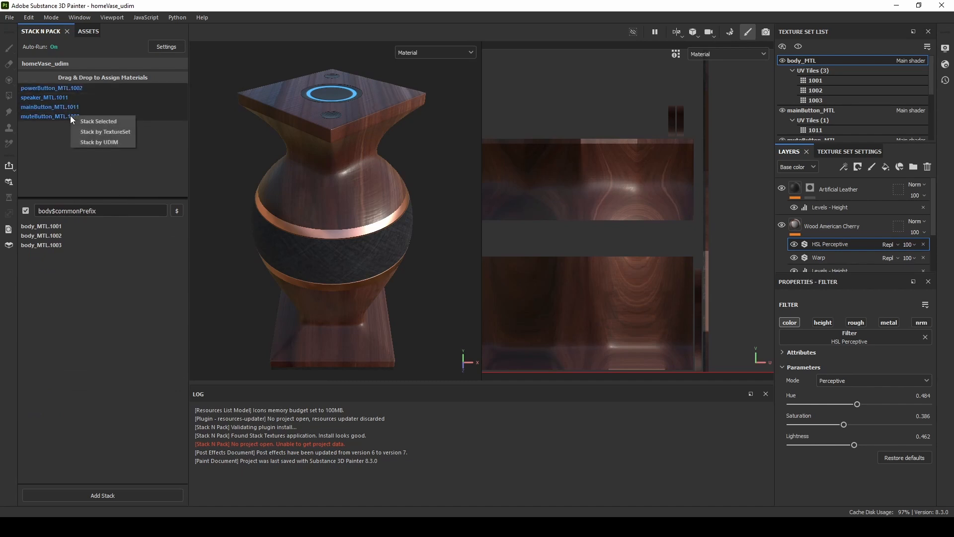
pyautogui.click(112, 143)
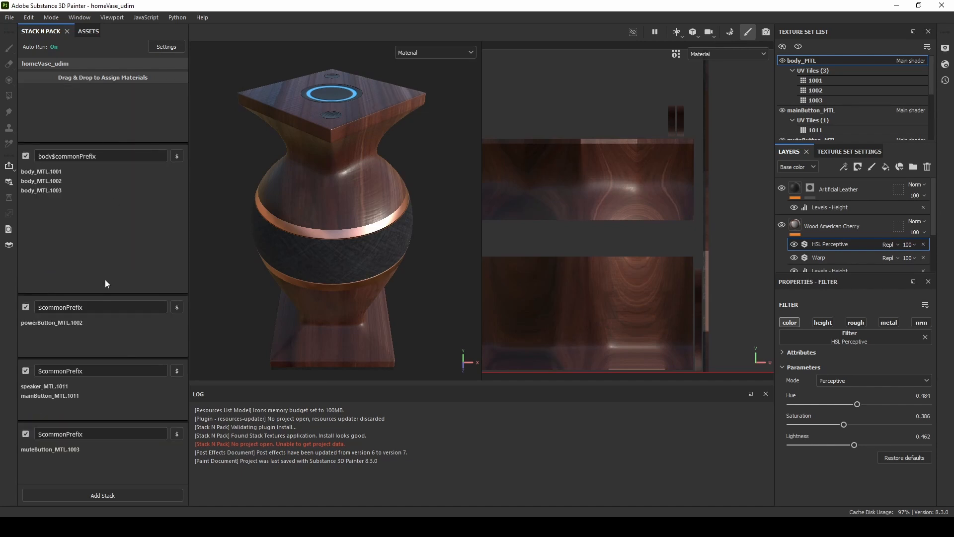
# Gather all the button and speaker materials into powerButton_MTL.1002's stack and remove the empty stacks
pyautogui.moveTo(50, 449); pyautogui.dragTo(67, 332)
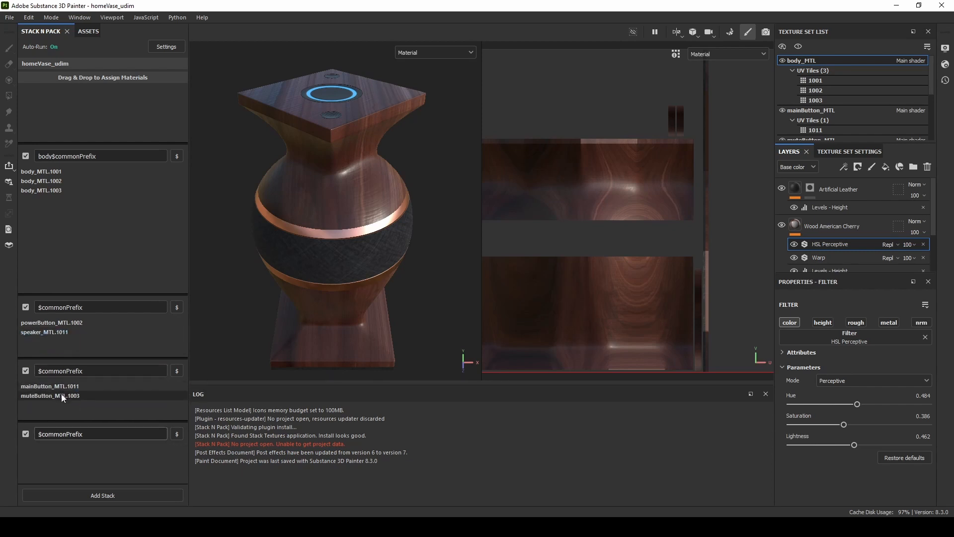
pyautogui.moveTo(61, 394); pyautogui.dragTo(62, 321)
pyautogui.moveTo(58, 387); pyautogui.dragTo(64, 321)
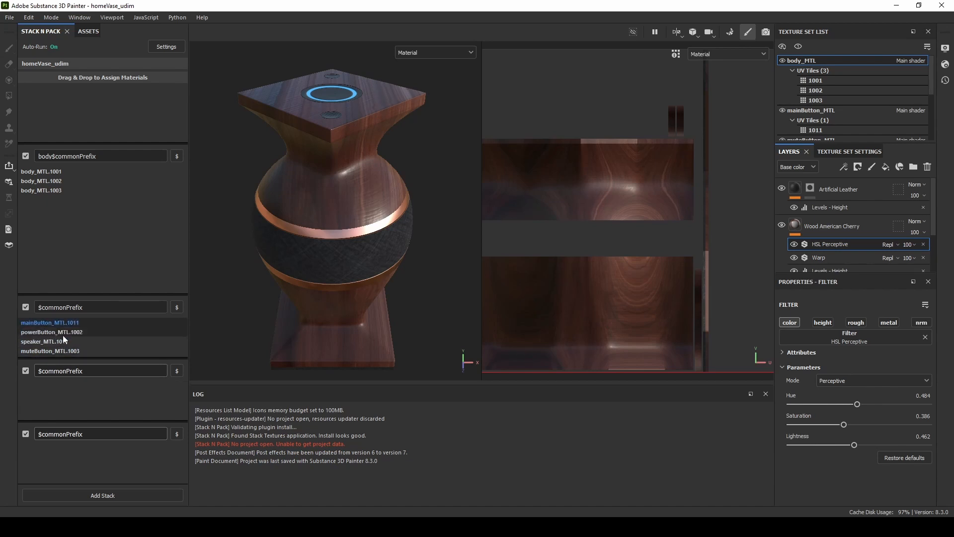
pyautogui.click(167, 47)
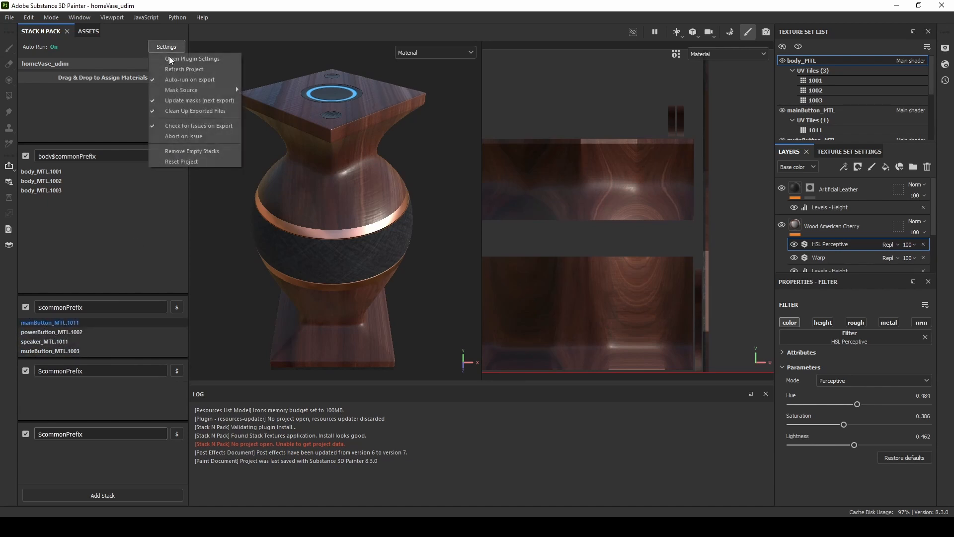
pyautogui.click(187, 152)
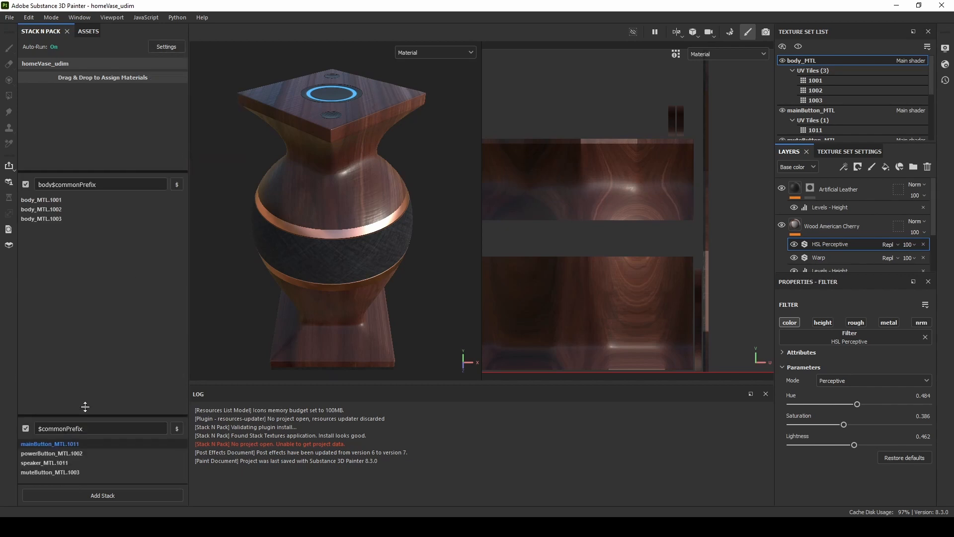
pyautogui.moveTo(85, 394); pyautogui.dragTo(109, 144)
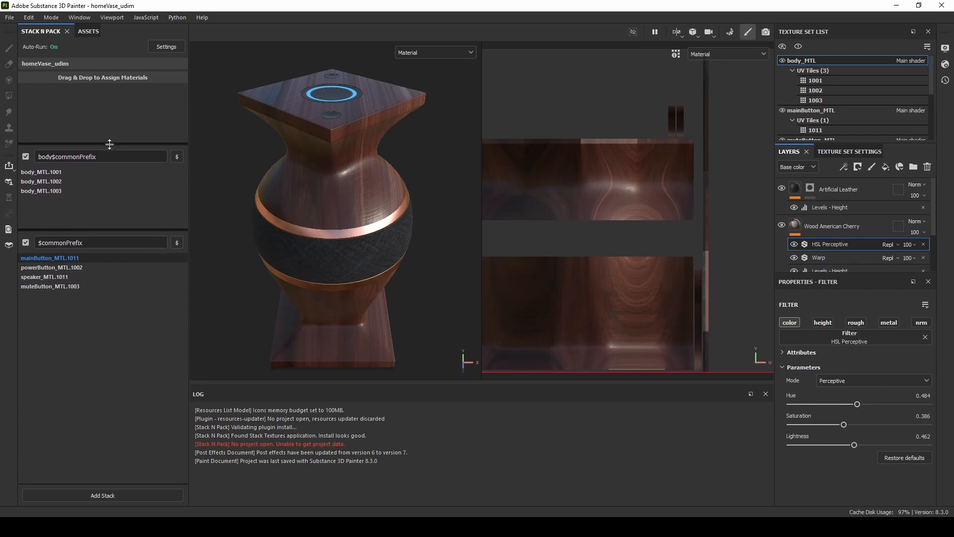
# Reset the project's Stack N Pack settings to default
pyautogui.click(166, 47)
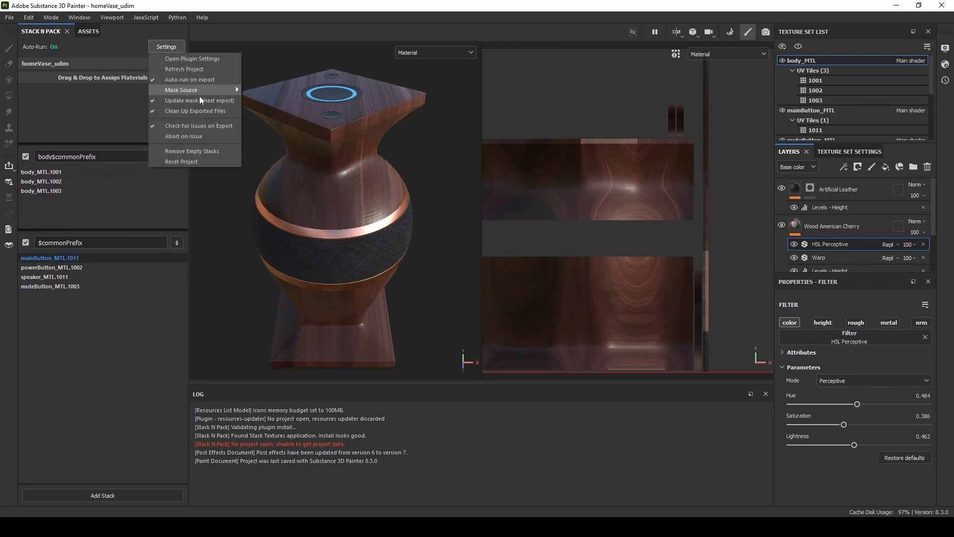
pyautogui.click(198, 162)
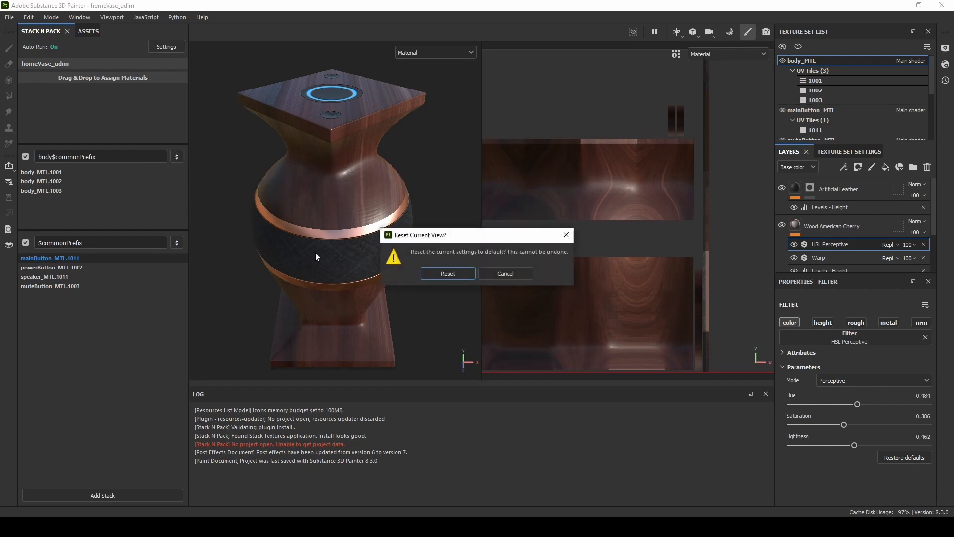
pyautogui.click(446, 274)
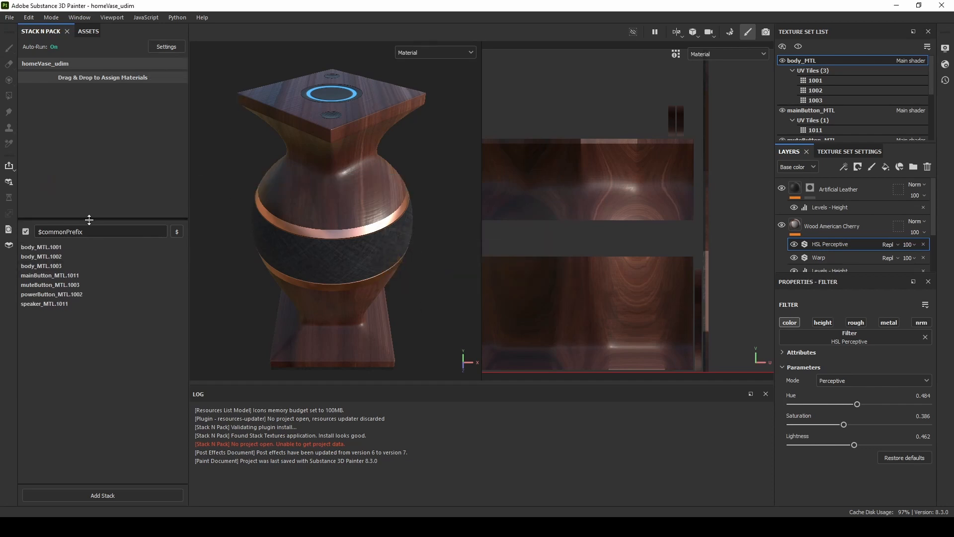
pyautogui.click(26, 232)
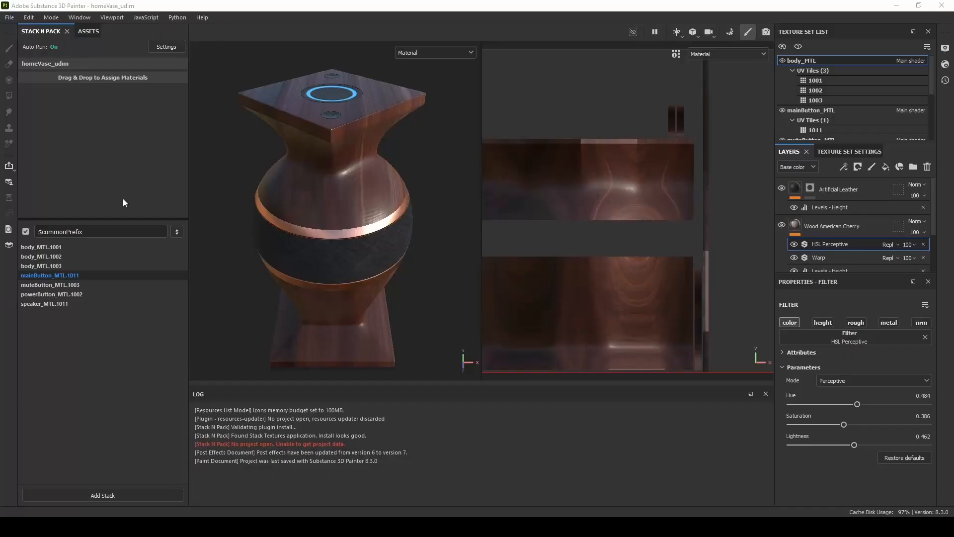
# Rename the body_MTL texture set to body_main_MTL and refresh the project's material names in Stack N Pack
pyautogui.click(176, 50)
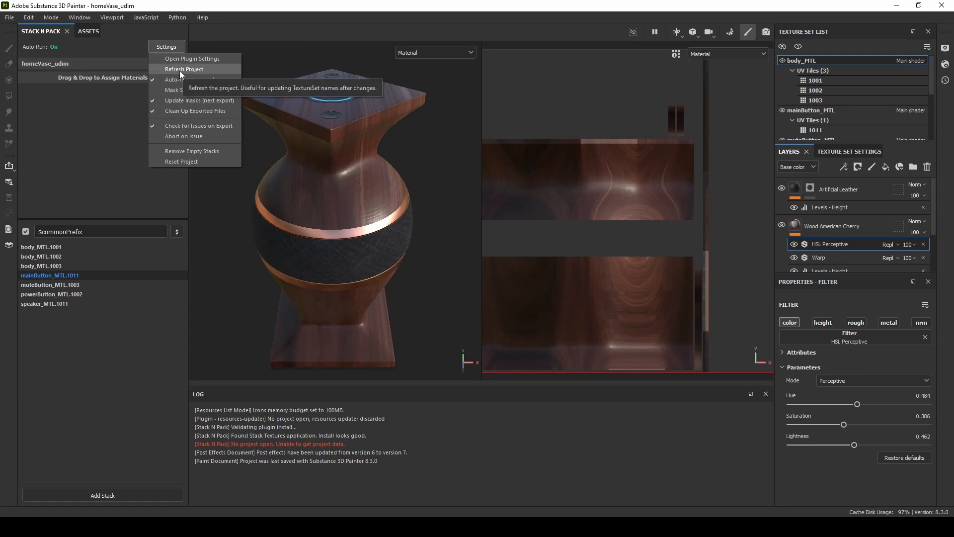
pyautogui.click(809, 63)
pyautogui.doubleClick(809, 62)
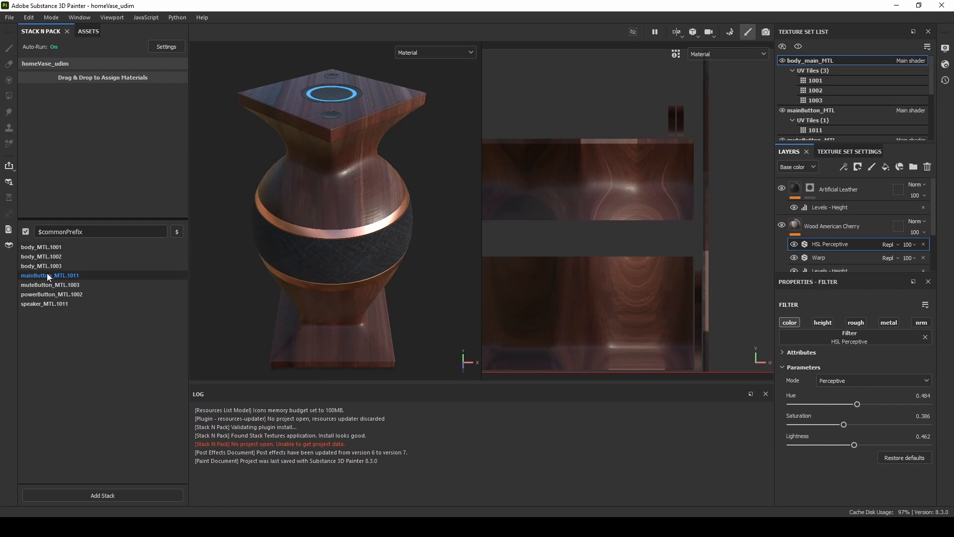
pyautogui.click(167, 46)
pyautogui.click(179, 68)
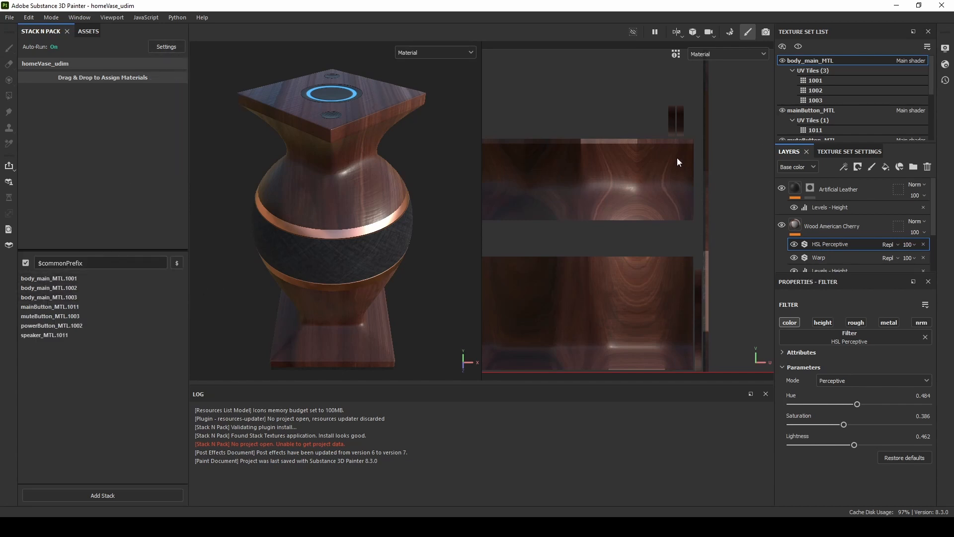
# Restore the body_main_MTL texture set's name to body_MTL and refresh the plugin's project data
pyautogui.click(824, 91)
pyautogui.click(153, 47)
pyautogui.click(236, 85)
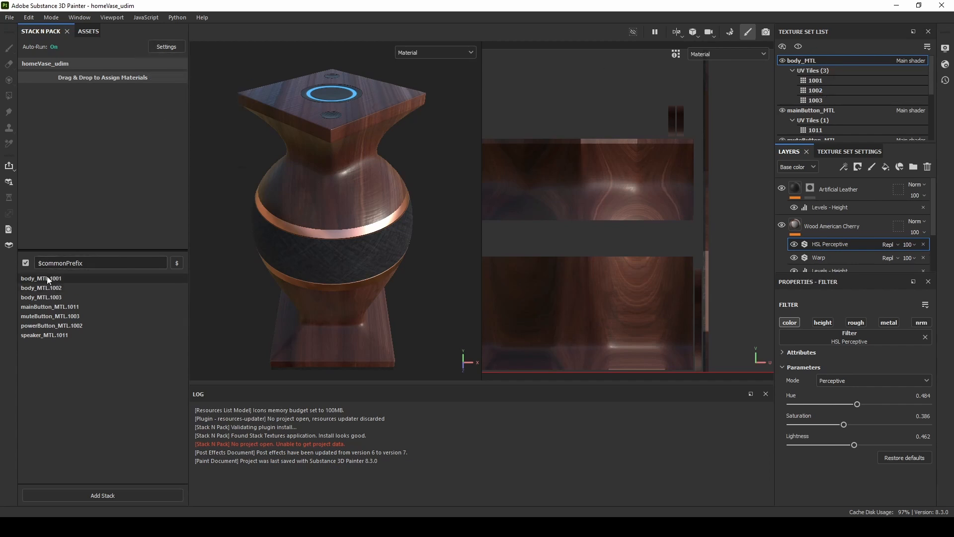
# Enable verbose output in the Stack N Pack plugin settings and save the preferences
pyautogui.click(166, 46)
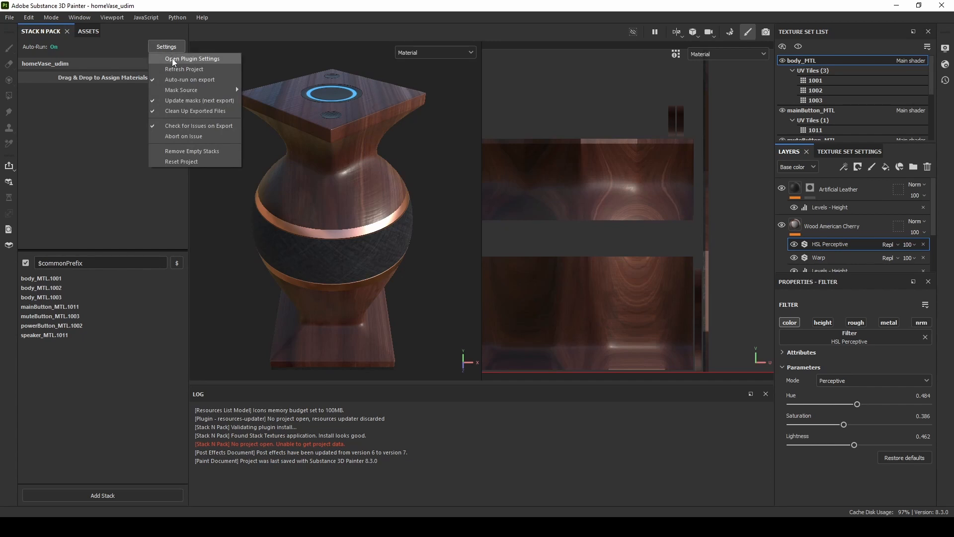
pyautogui.click(173, 59)
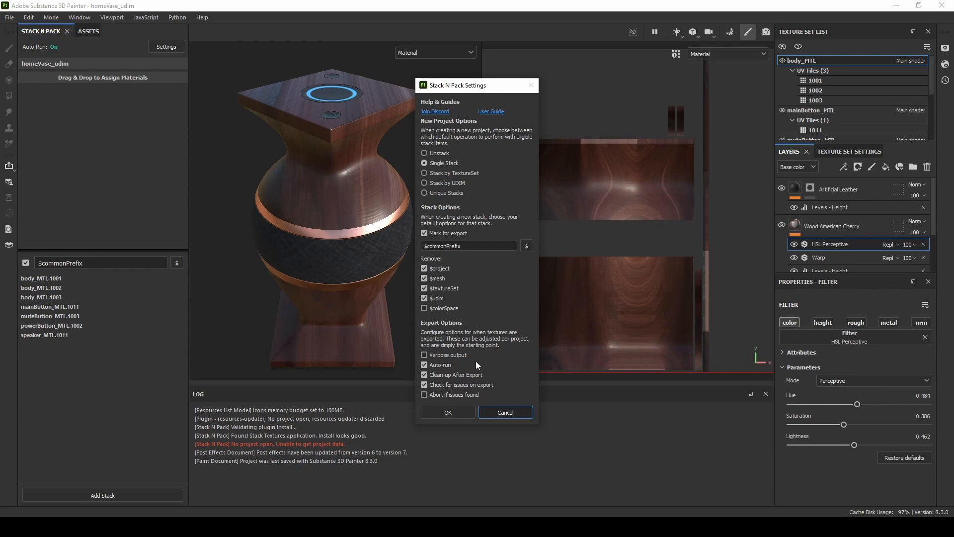
pyautogui.click(463, 354)
pyautogui.click(459, 411)
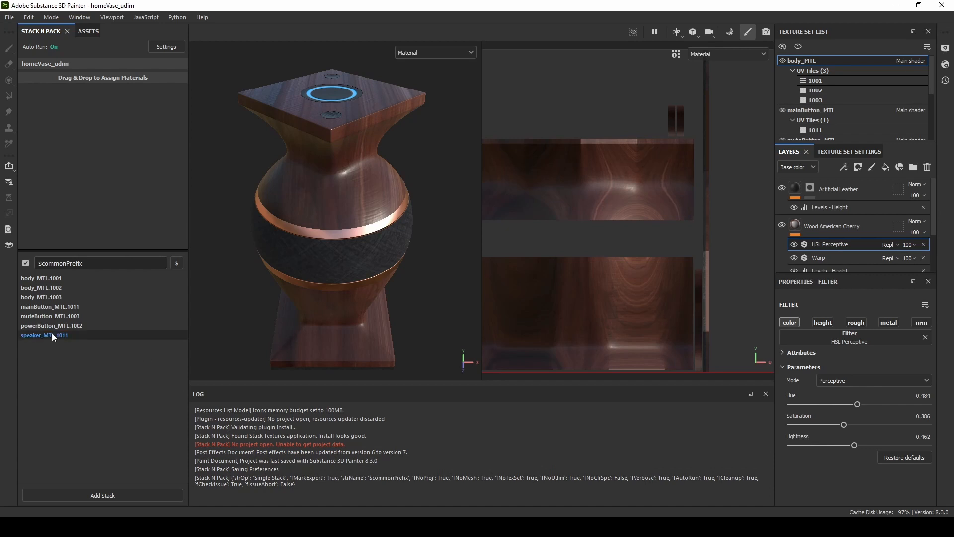
# Move speaker_MTL.1011 below mainButton_MTL.1011 and body_MTL.1003 to the top of the stack, and refresh the project
pyautogui.moveTo(51, 332); pyautogui.dragTo(68, 274)
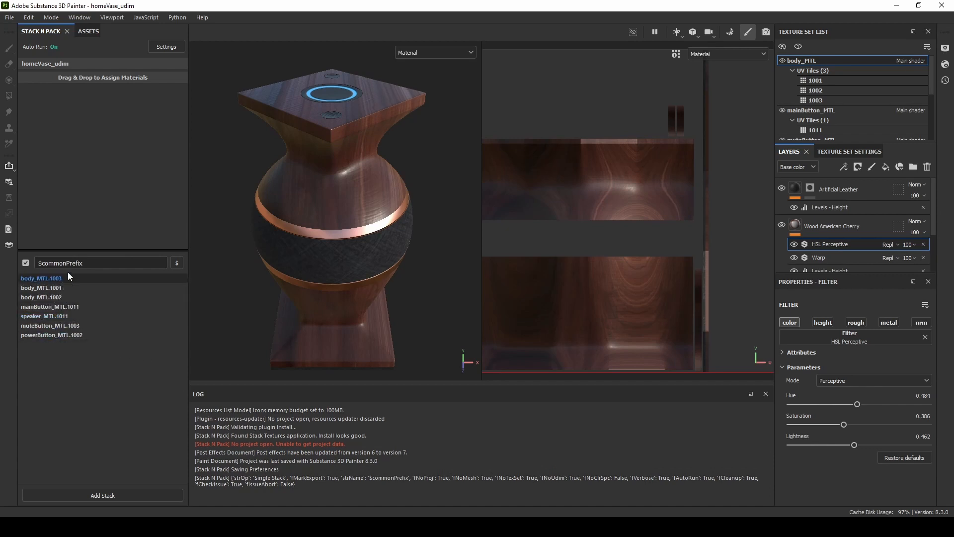
pyautogui.click(166, 46)
pyautogui.click(178, 70)
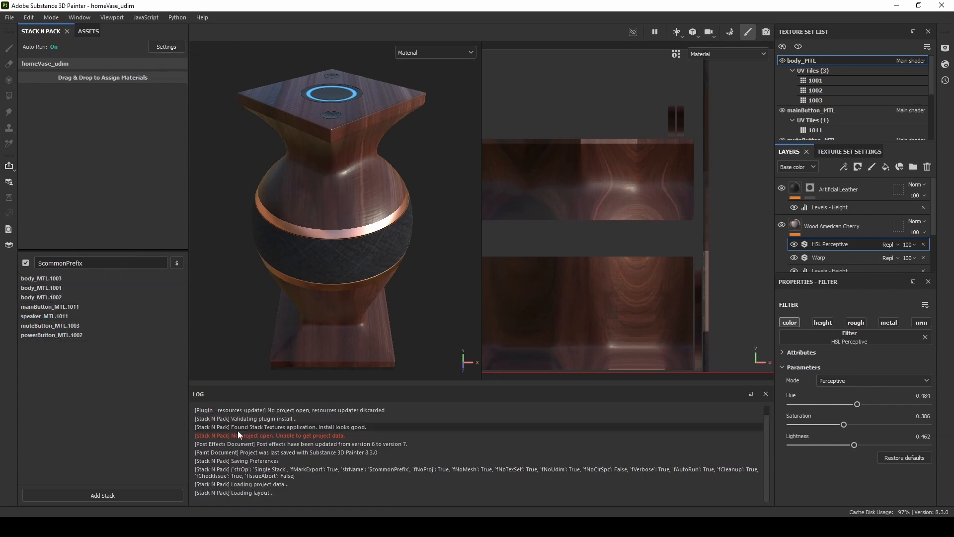
# Disable verbose output in the Stack N Pack plugin settings and save the preferences
pyautogui.click(169, 46)
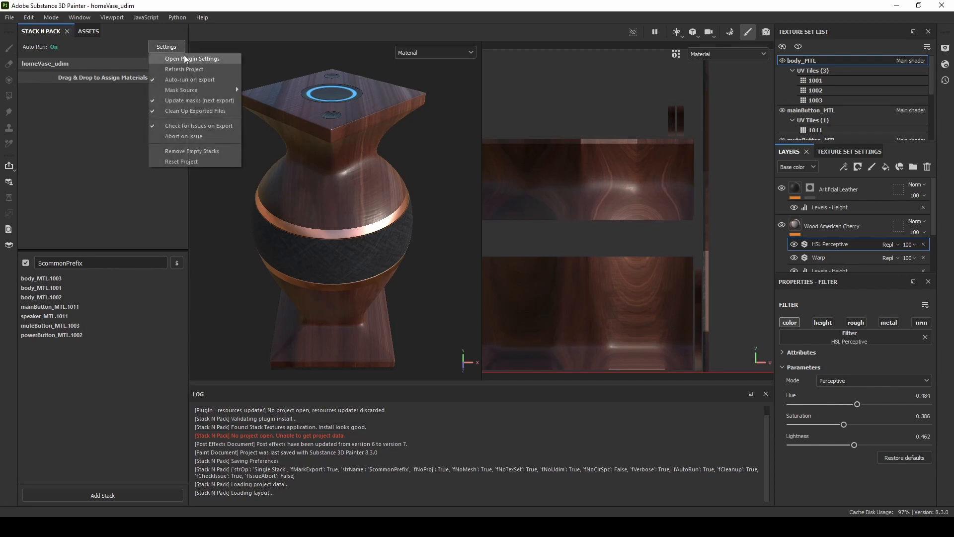
pyautogui.click(184, 54)
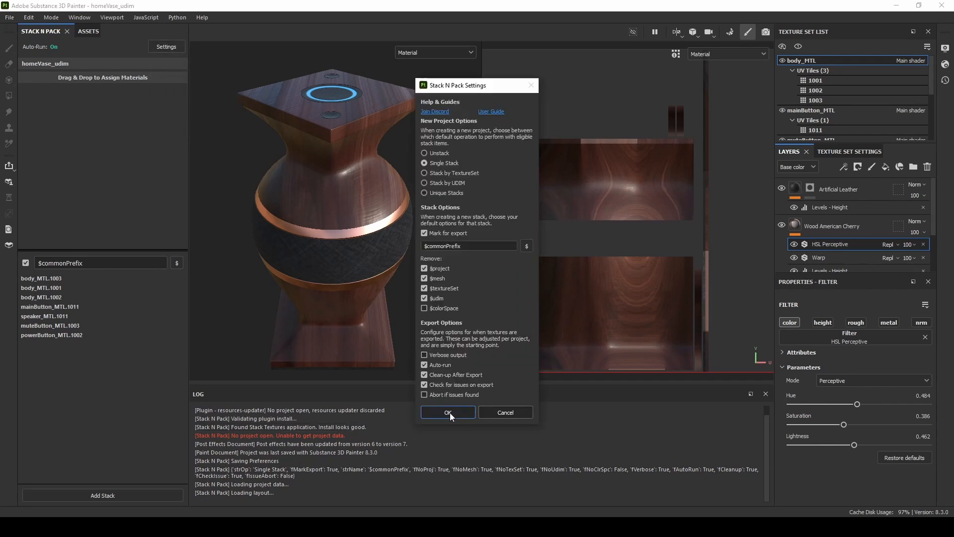
pyautogui.click(448, 412)
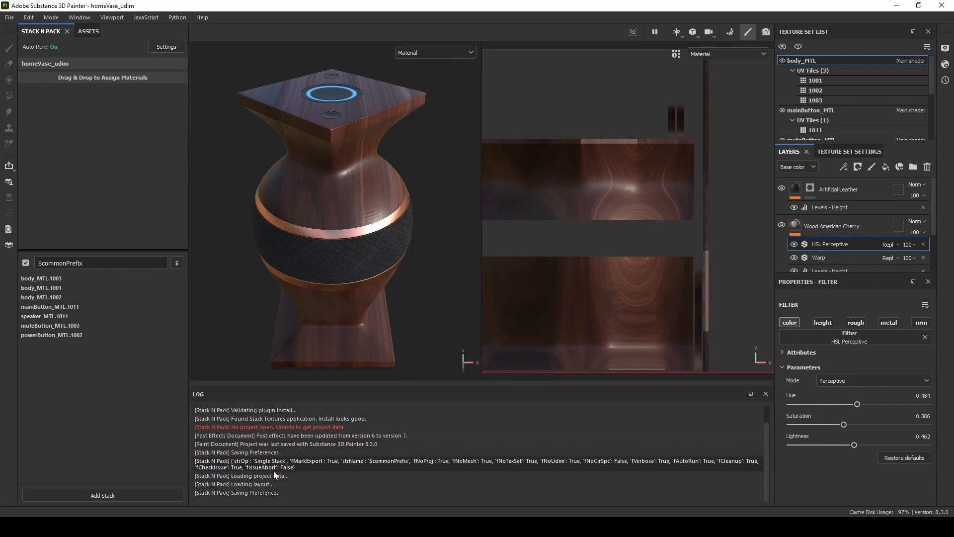